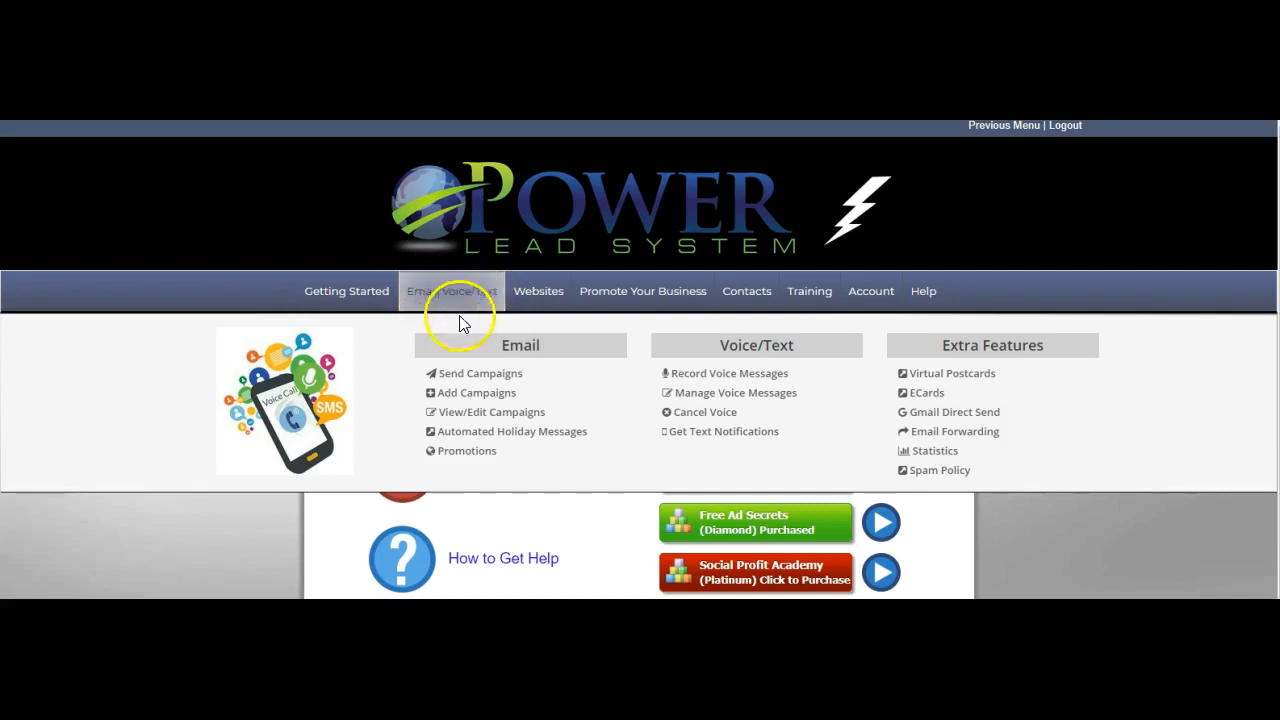
- Open the Virtual Postcards page and look through the instructions and the postcard library
left_click(966, 376)
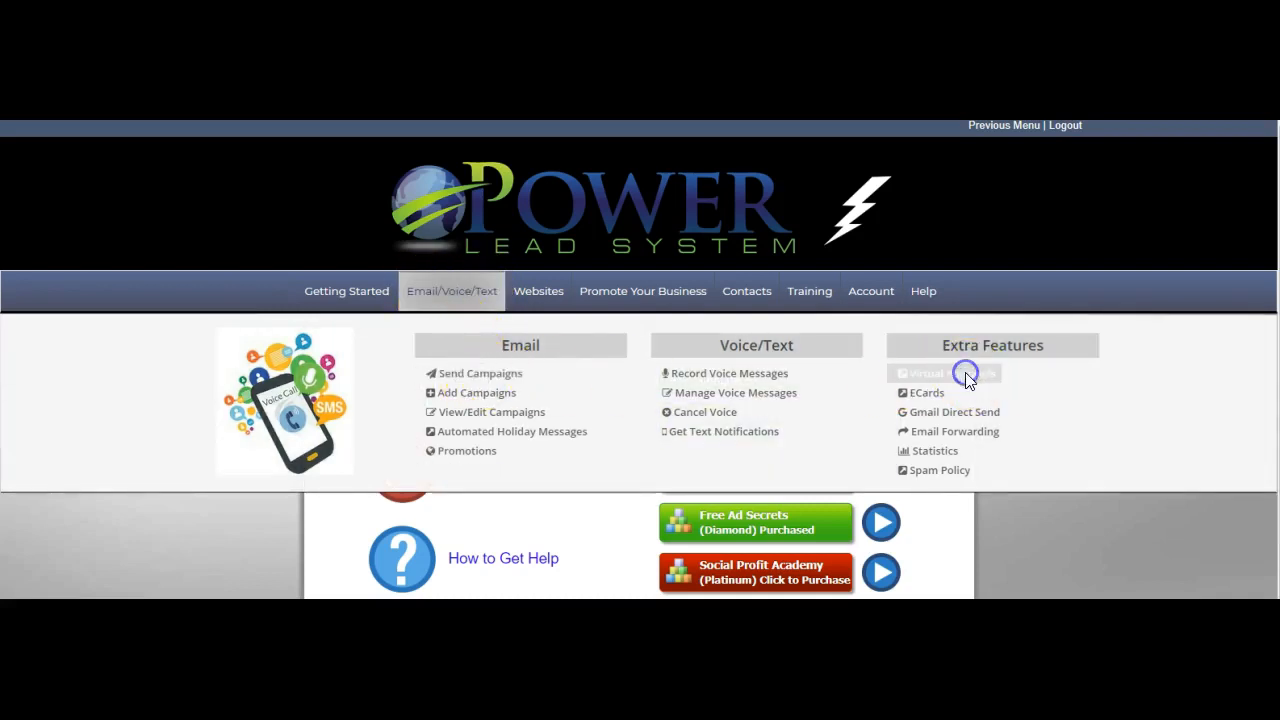
scroll(640, 550, "down", 1)
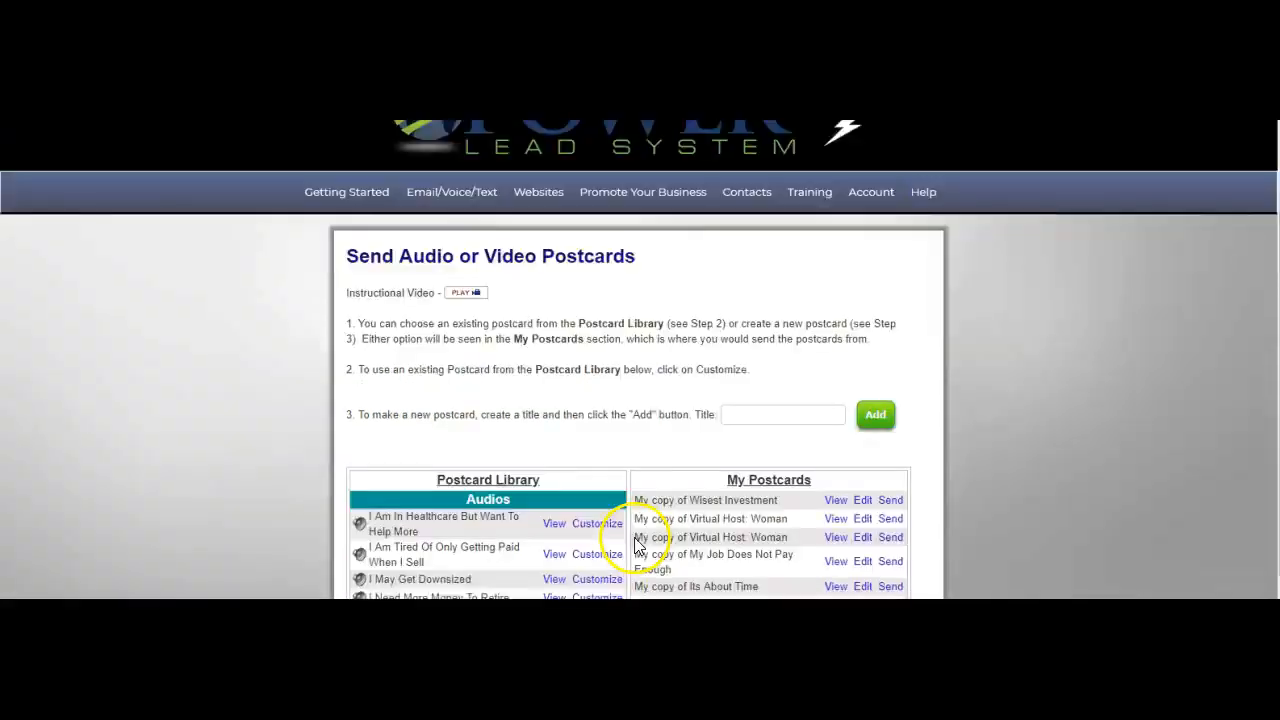
scroll(610, 544, "down", 2)
scroll(595, 530, "up", 3)
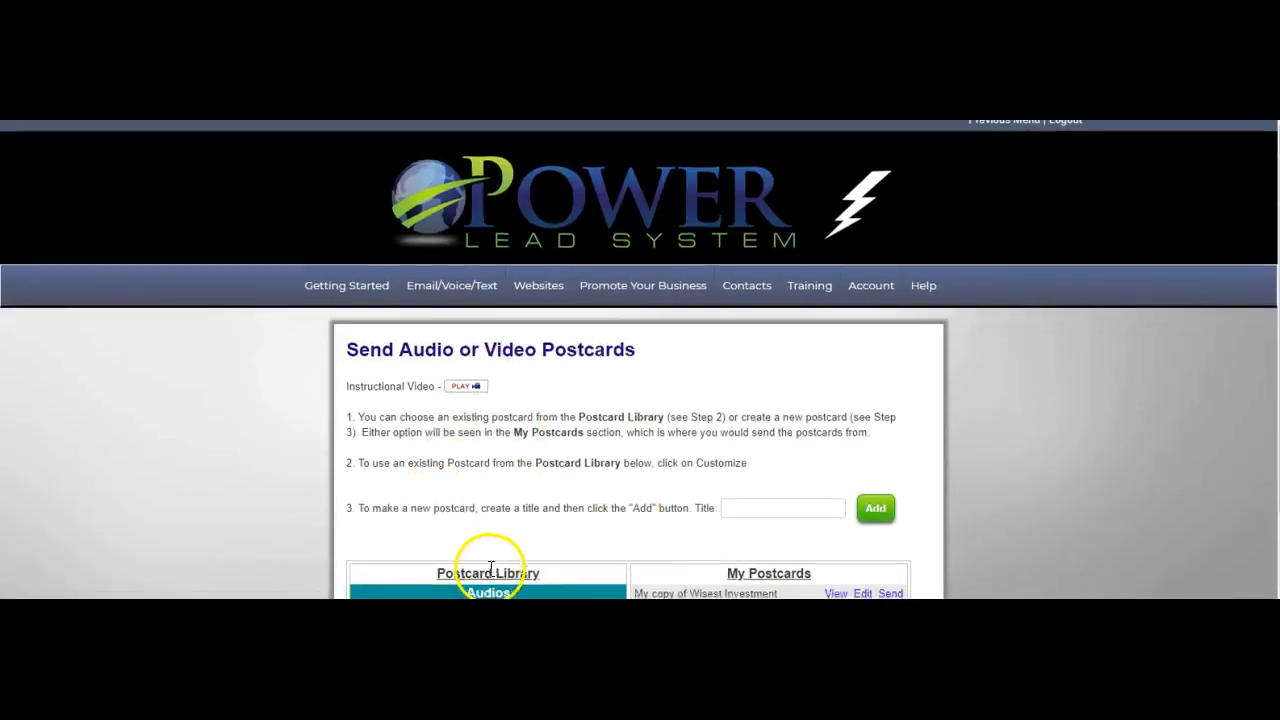
scroll(490, 568, "down", 3)
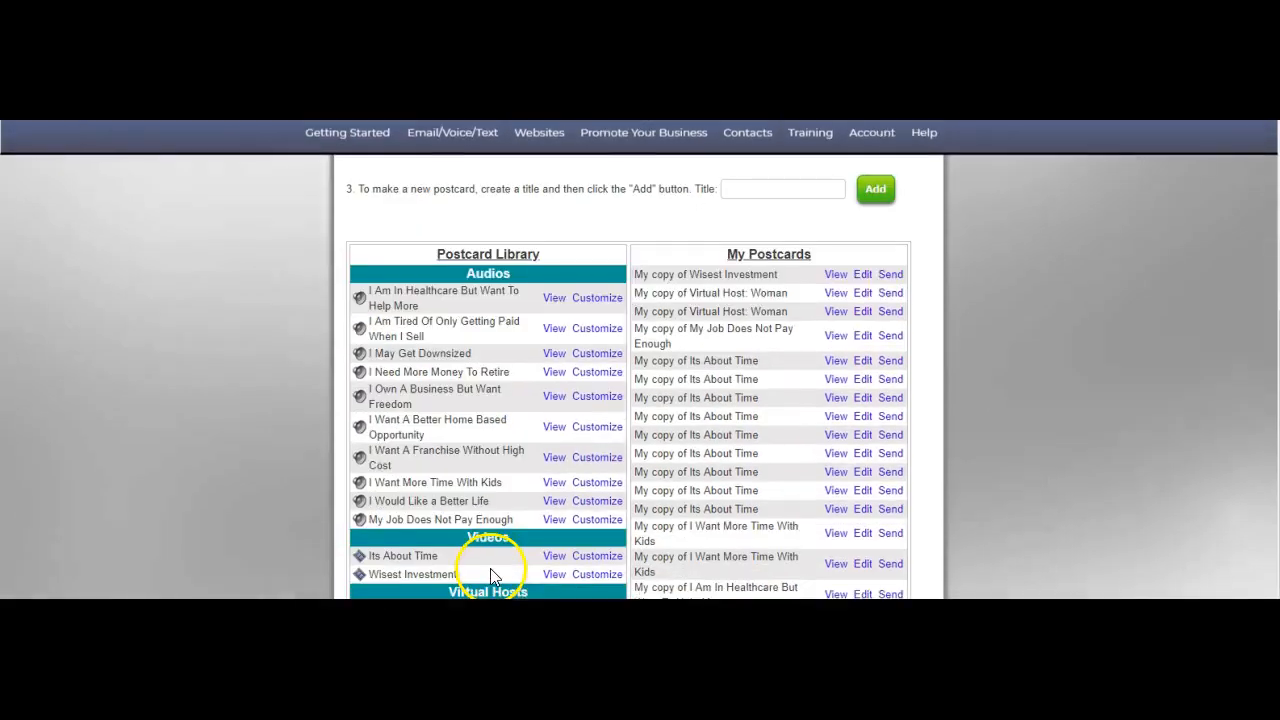
- Preview the library's Its About Time video postcard and pause its video
left_click(555, 560)
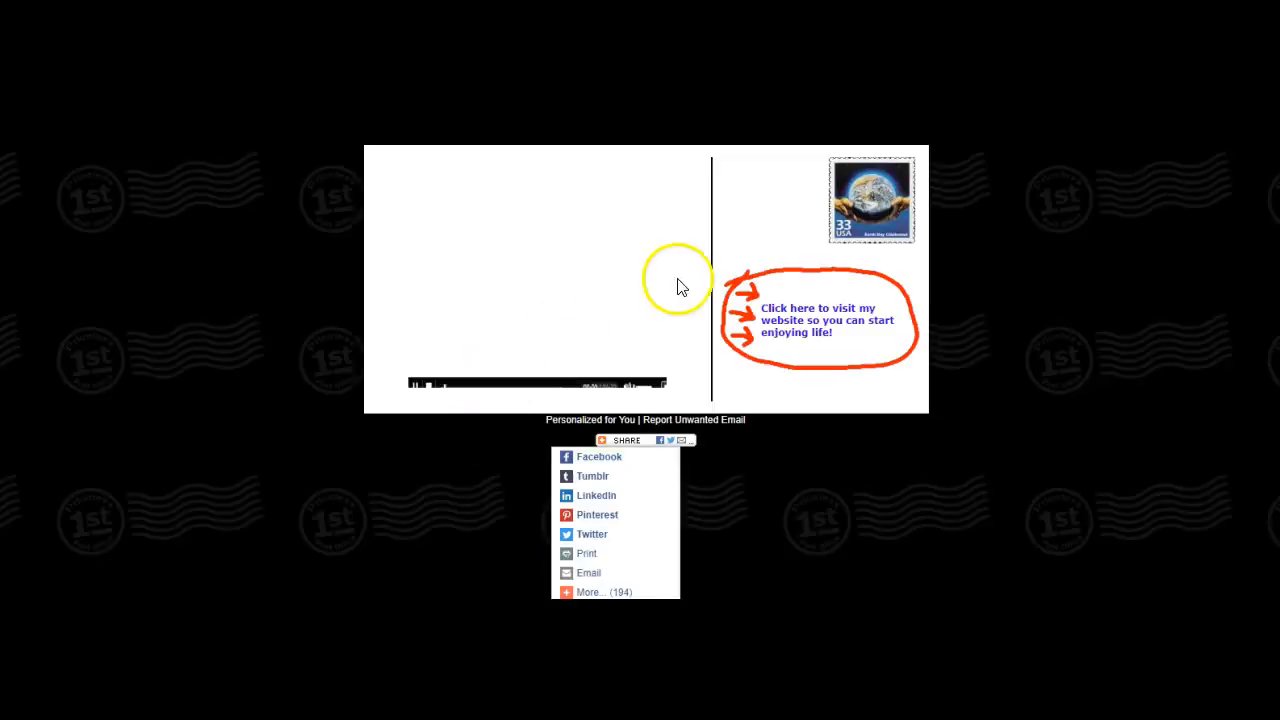
left_click(535, 274)
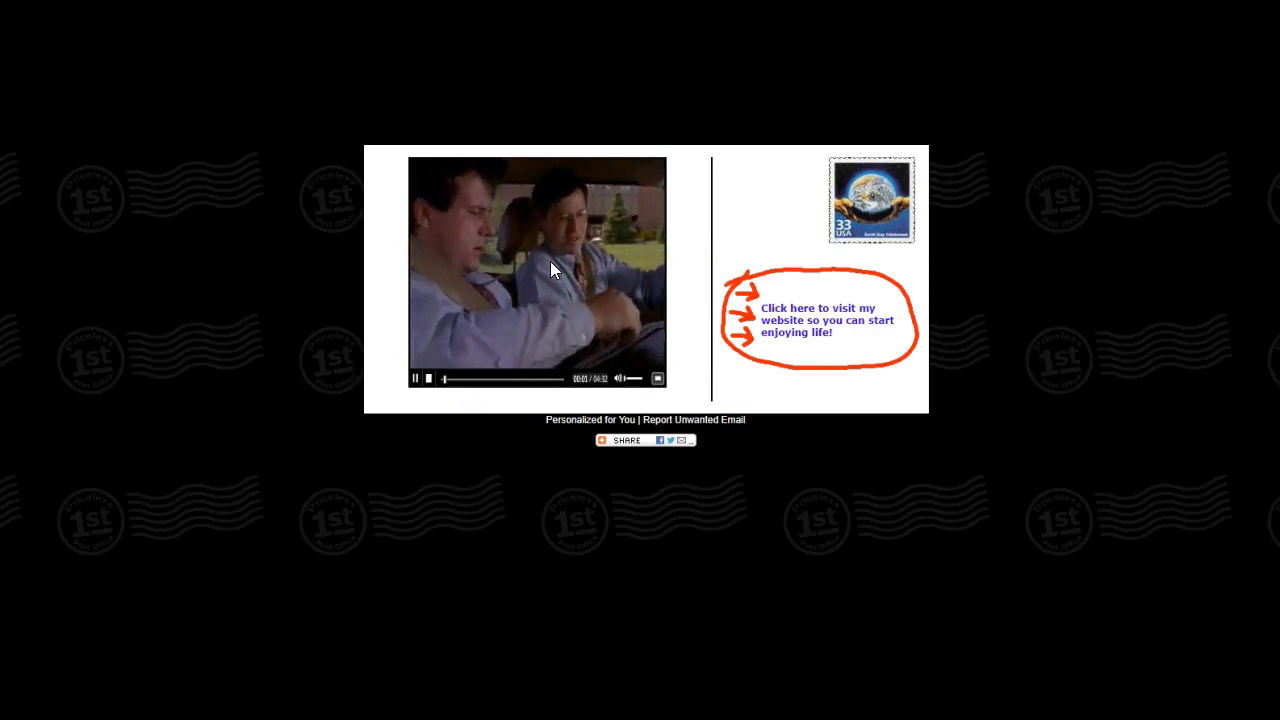
left_click(415, 379)
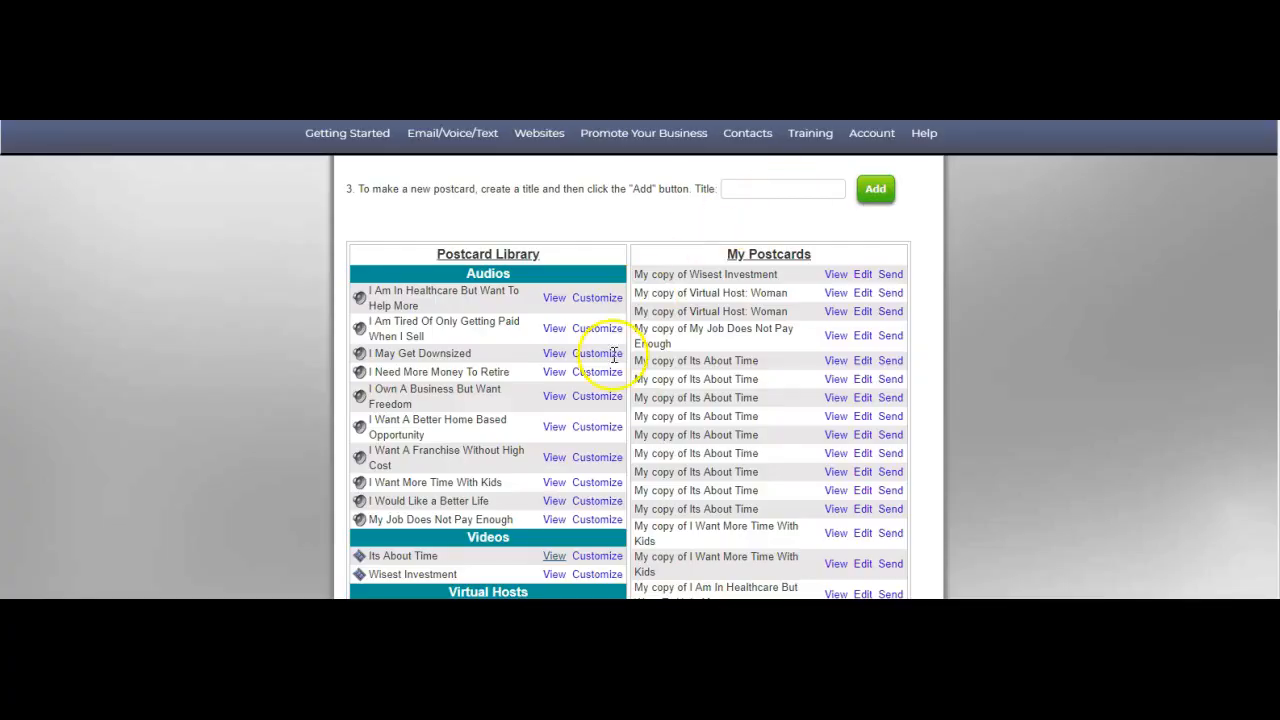
- Customize the Its About Time video postcard from the library and open its main content for editing
left_click(597, 556)
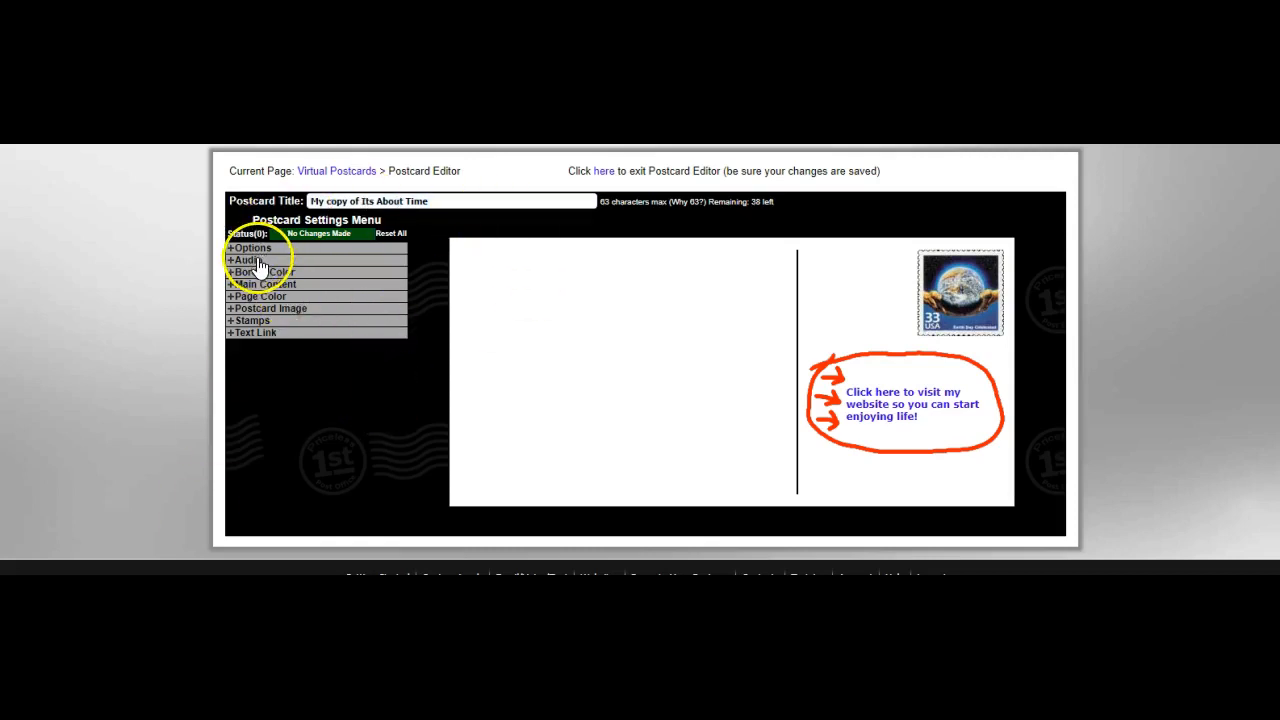
left_click(420, 202)
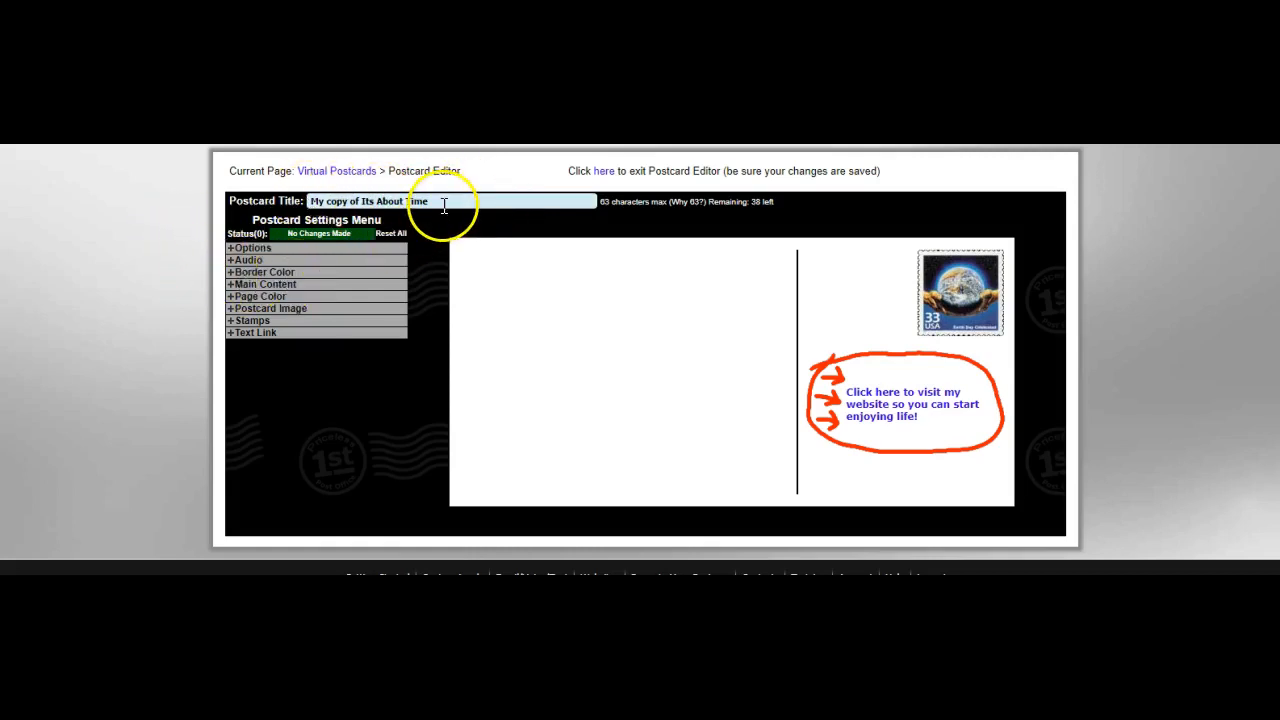
left_click(250, 285)
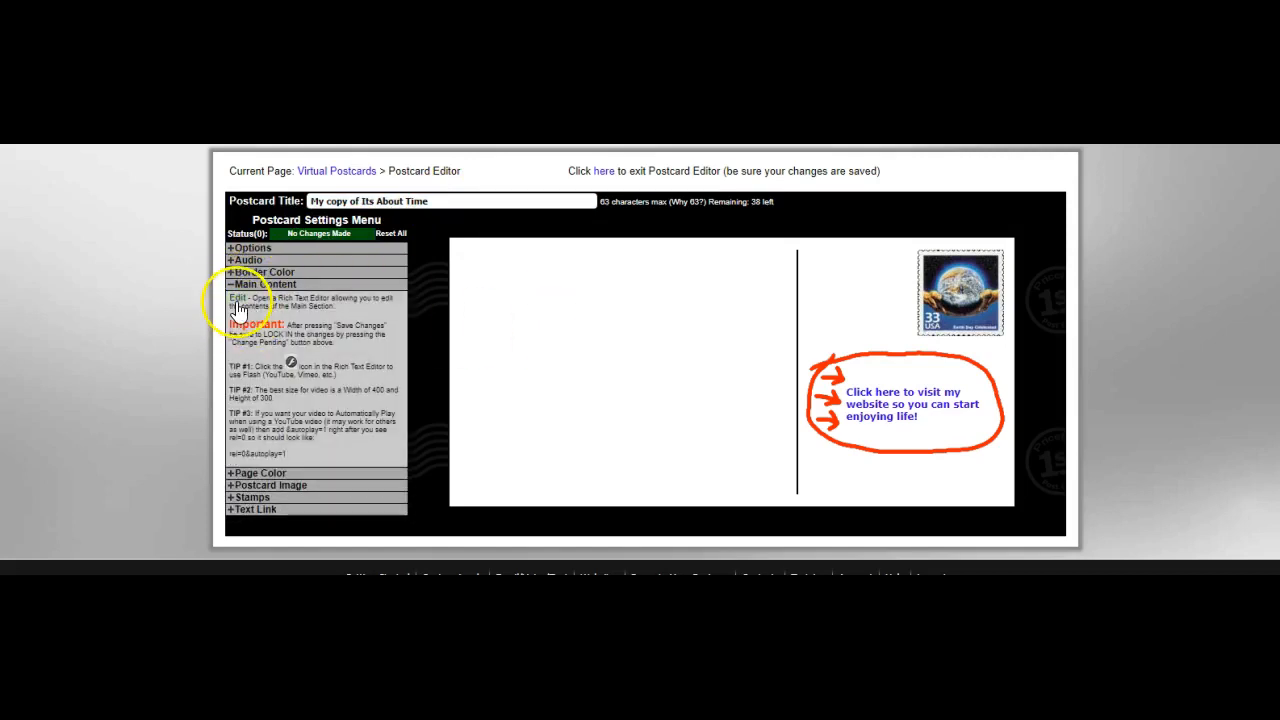
left_click(237, 298)
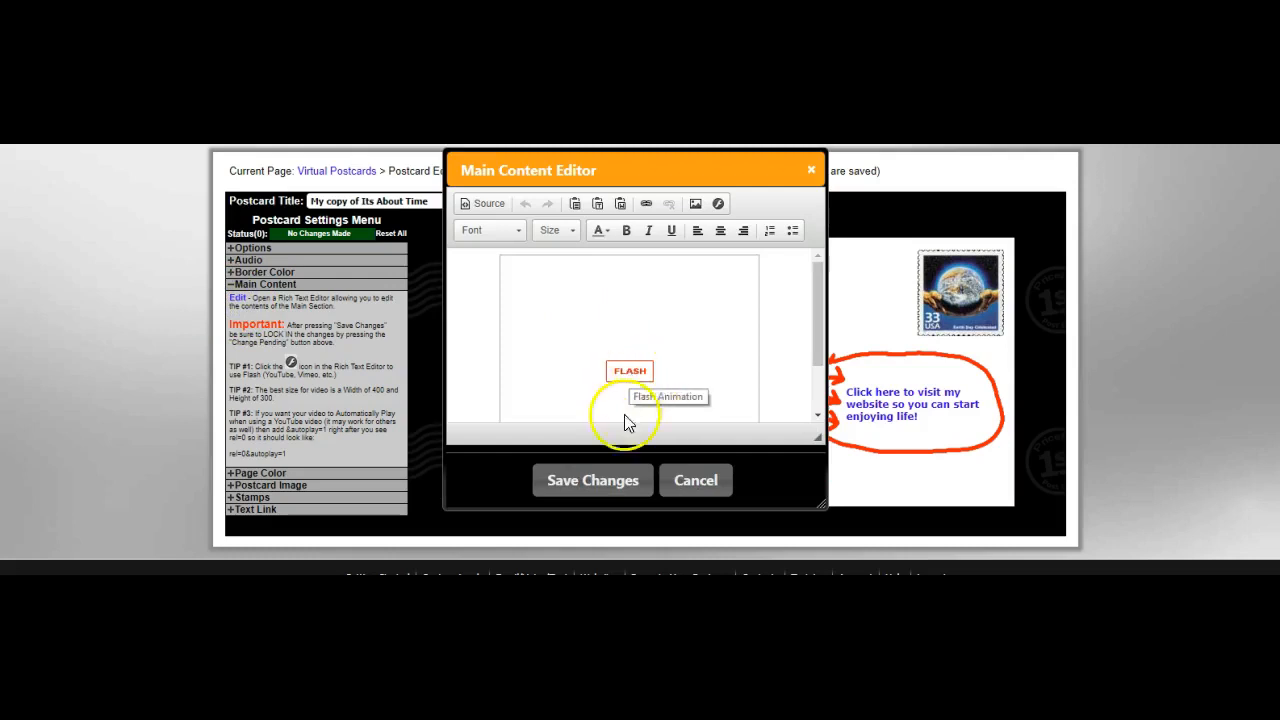
- Delete the Flash video from the main content and clear the remaining source code
left_click(636, 343)
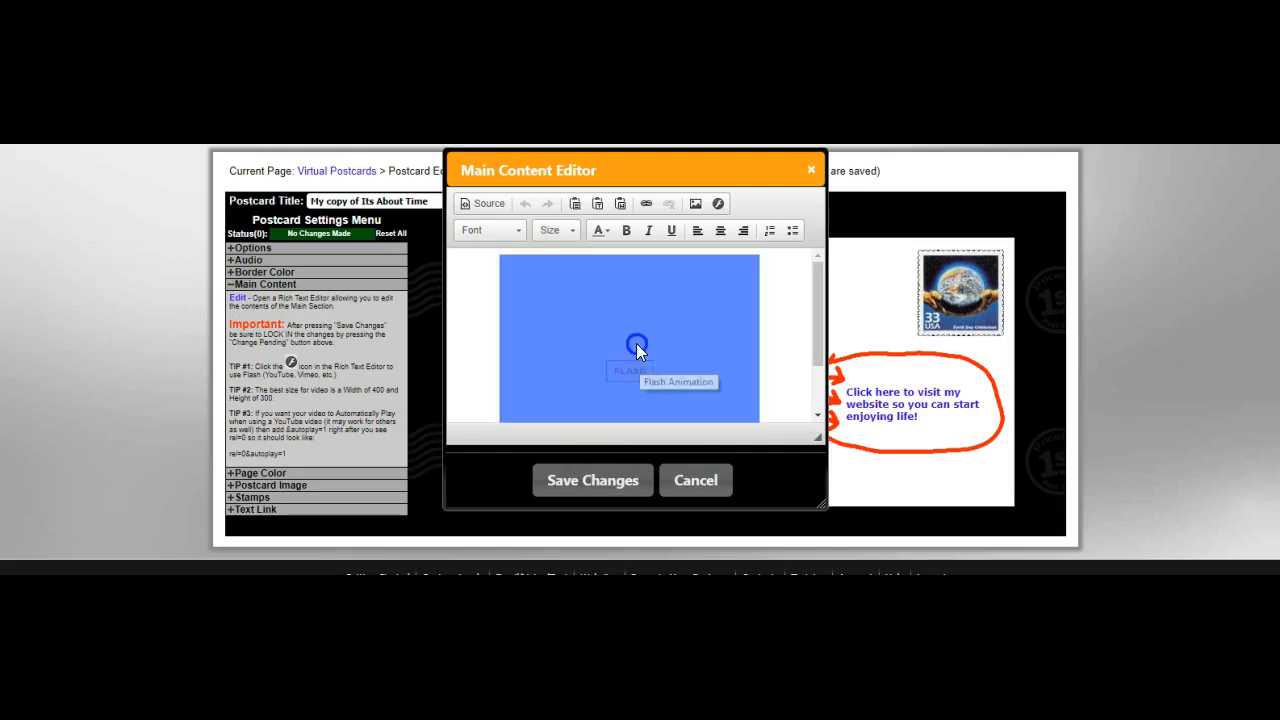
right_click(637, 345)
left_click(671, 360)
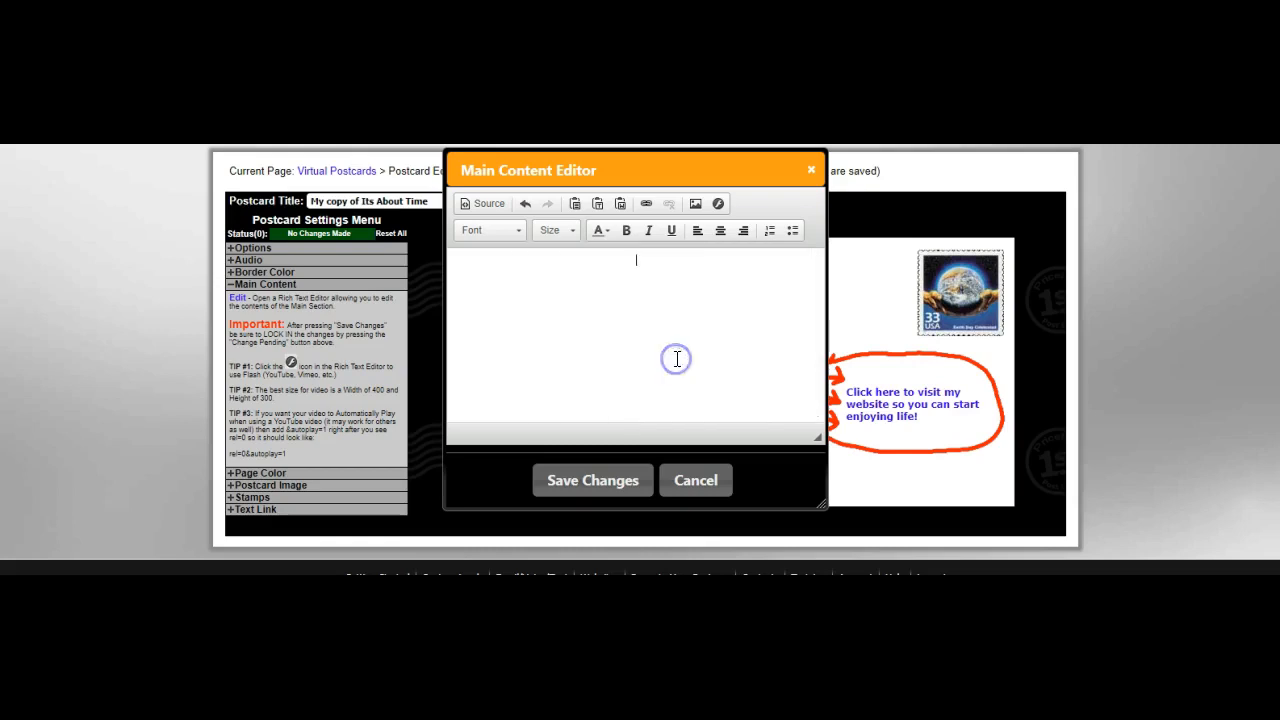
left_click(490, 204)
left_click_drag(484, 258, 389, 407)
key("Delete")
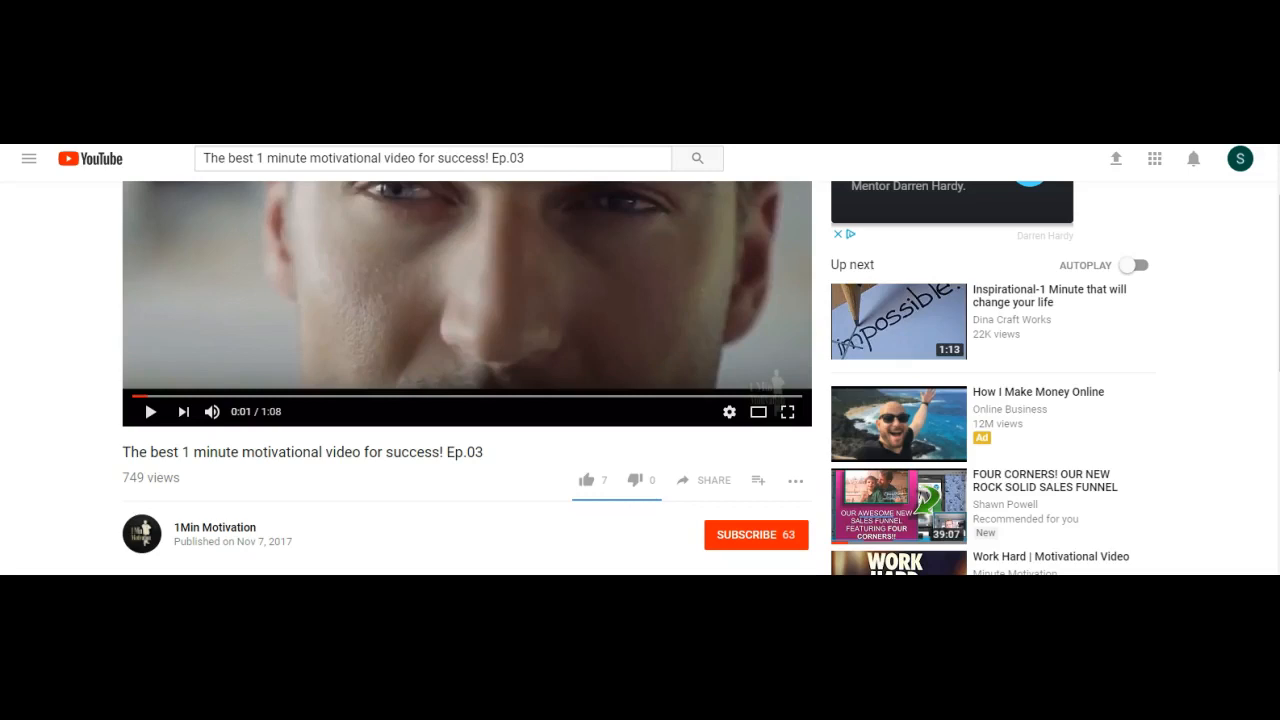
- In YouTube, copy the embed code of "The best 1 minute motivational video for success! Ep.03" and close the embed window
left_click(717, 486)
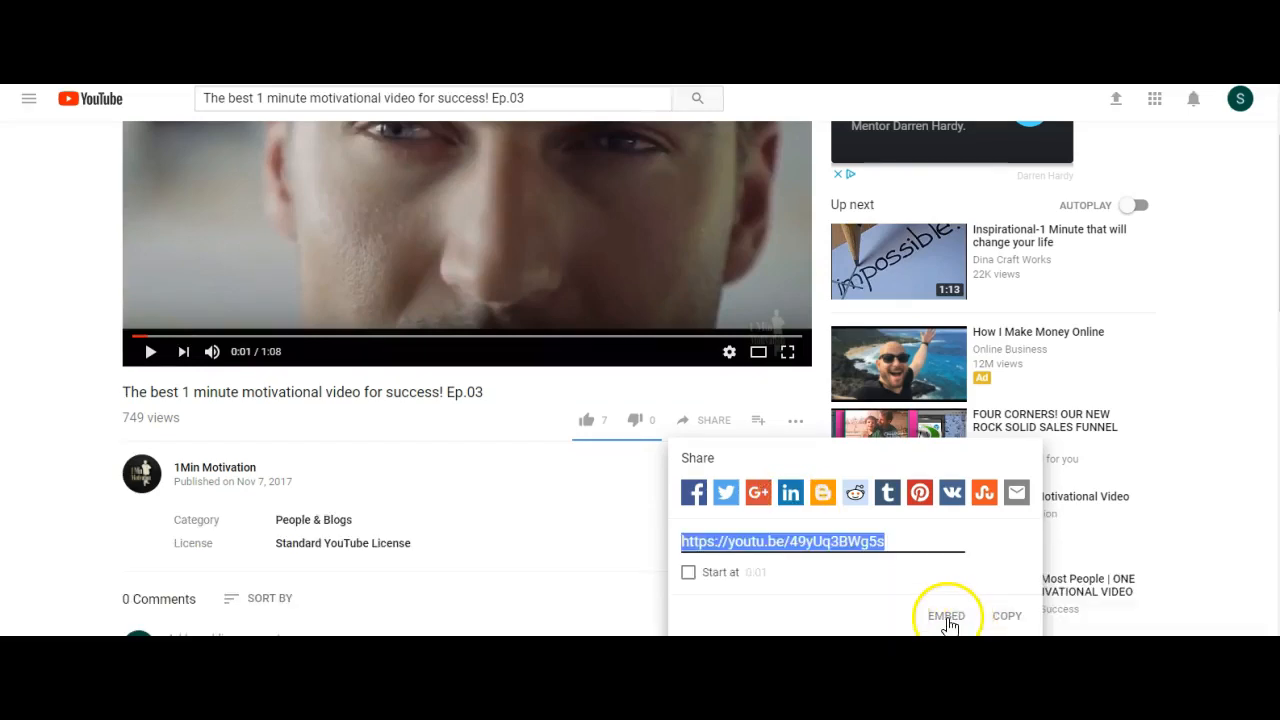
left_click(946, 616)
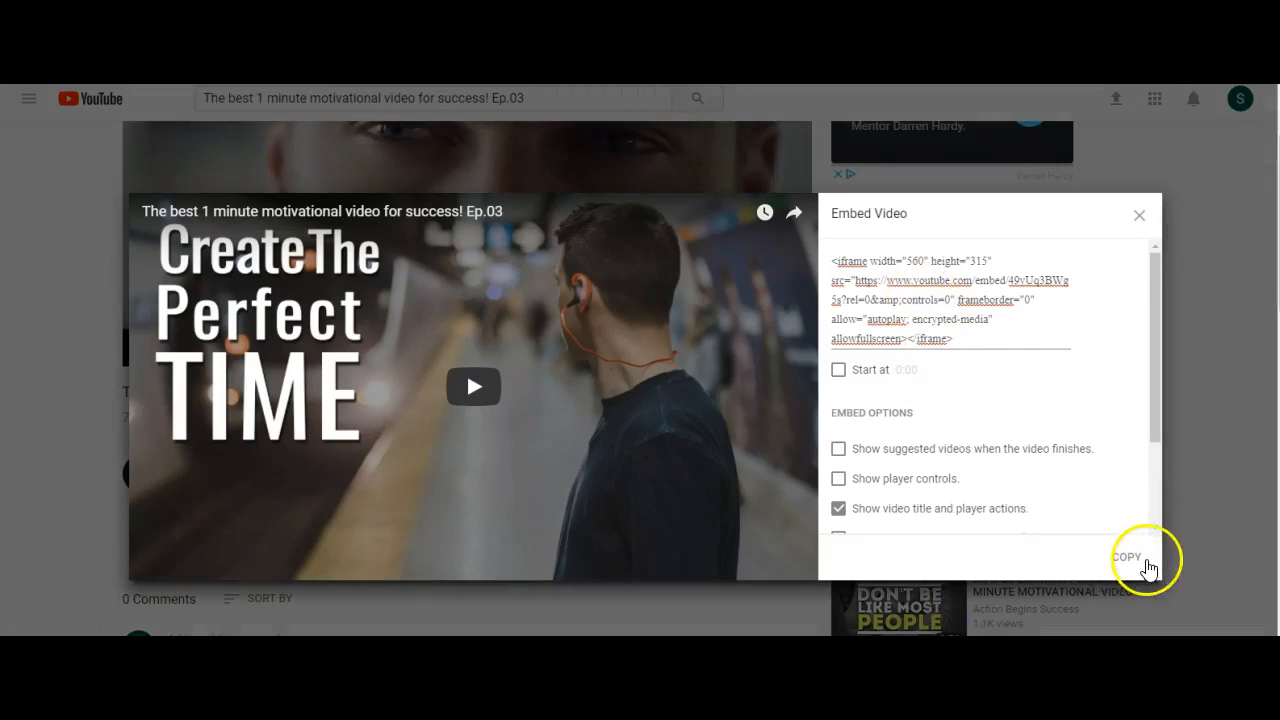
left_click(966, 331)
right_click(906, 297)
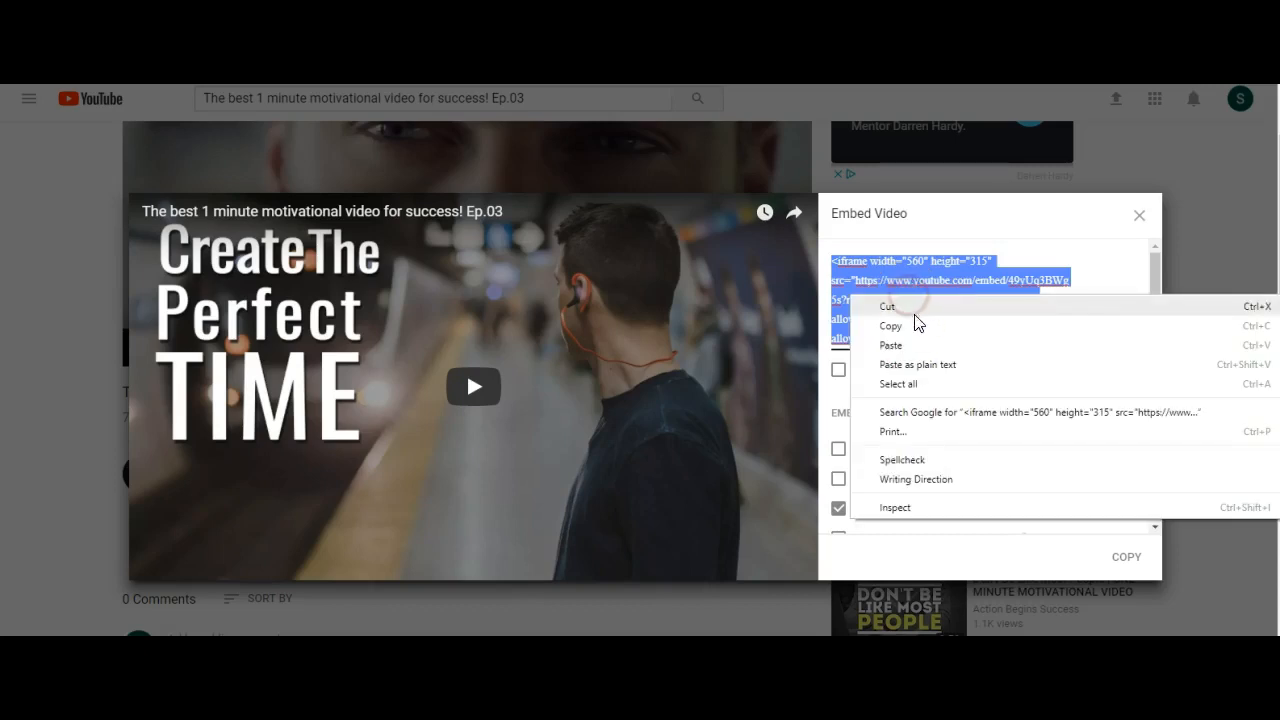
left_click(905, 326)
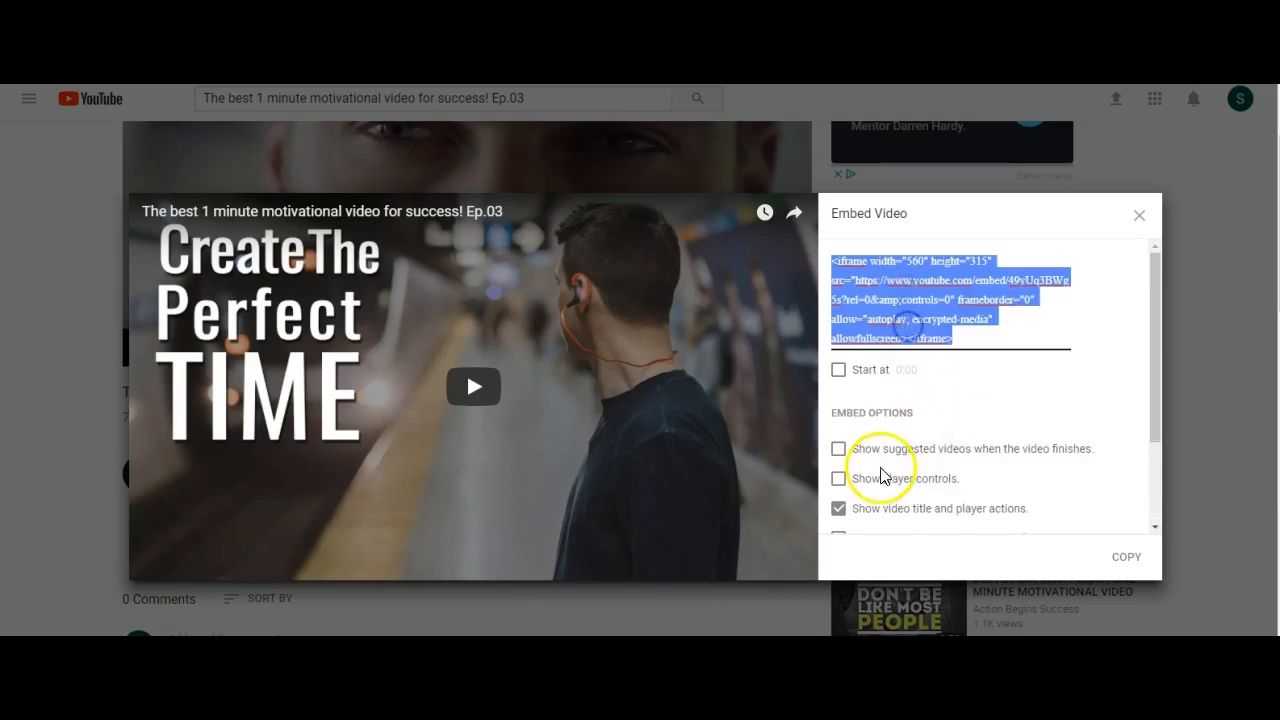
left_click(1140, 217)
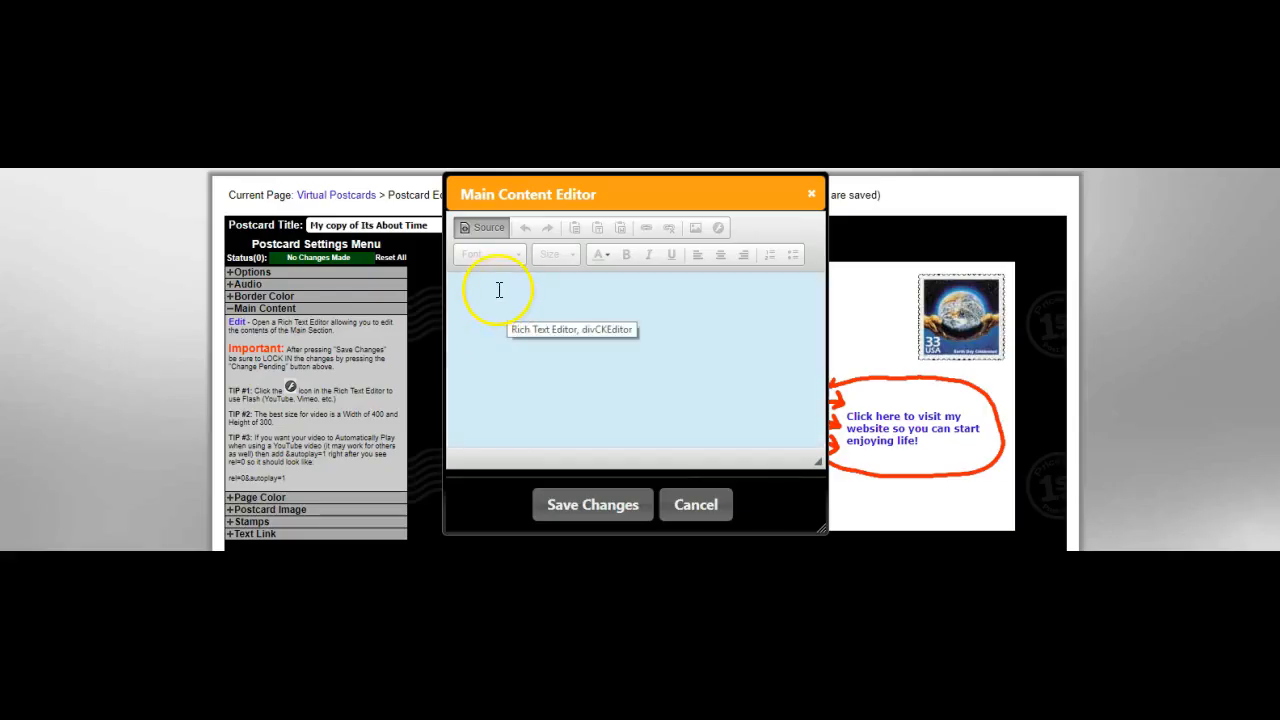
- Back in the postcard editor, paste the embed code into the main content source and save the pending change
right_click(498, 292)
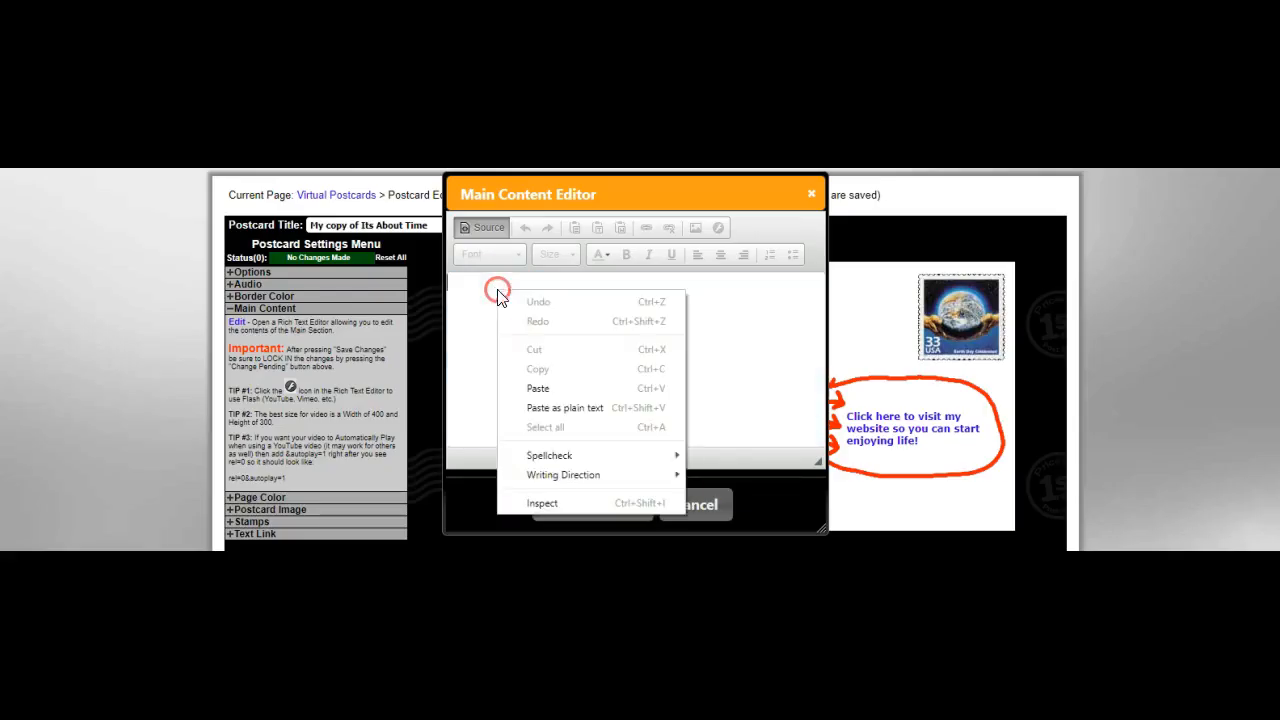
left_click(557, 388)
left_click(610, 505)
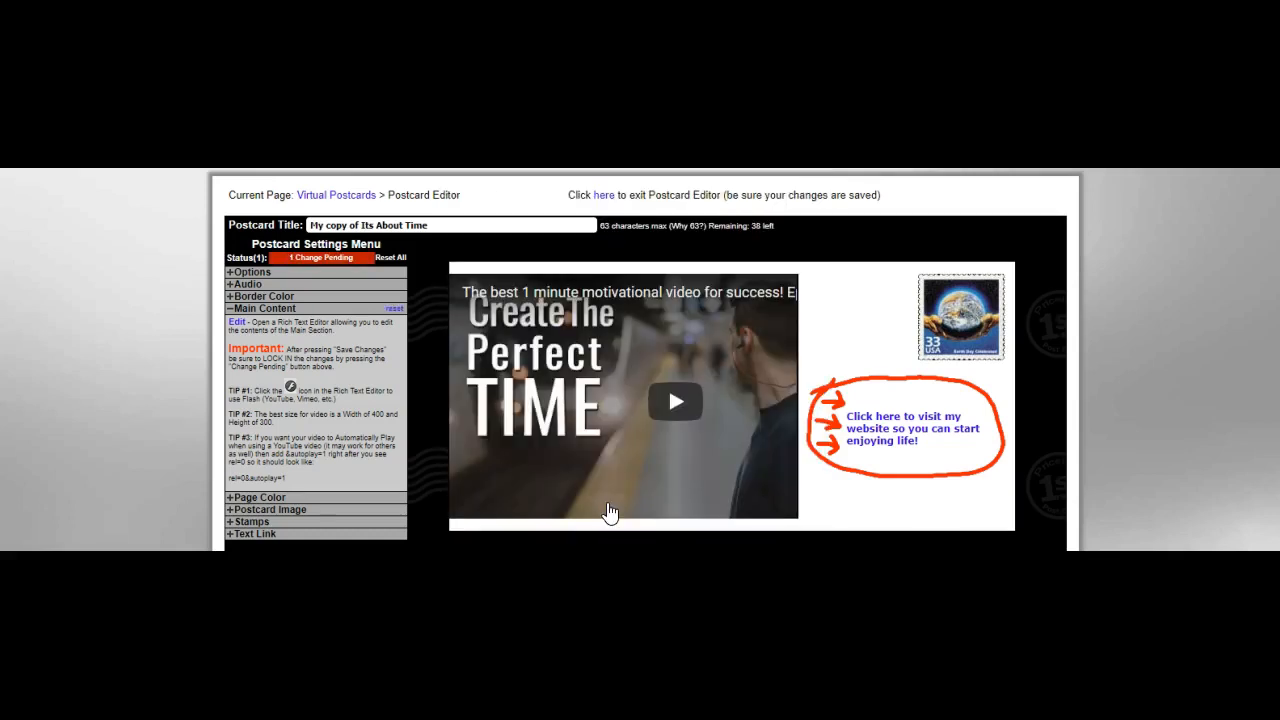
left_click(318, 262)
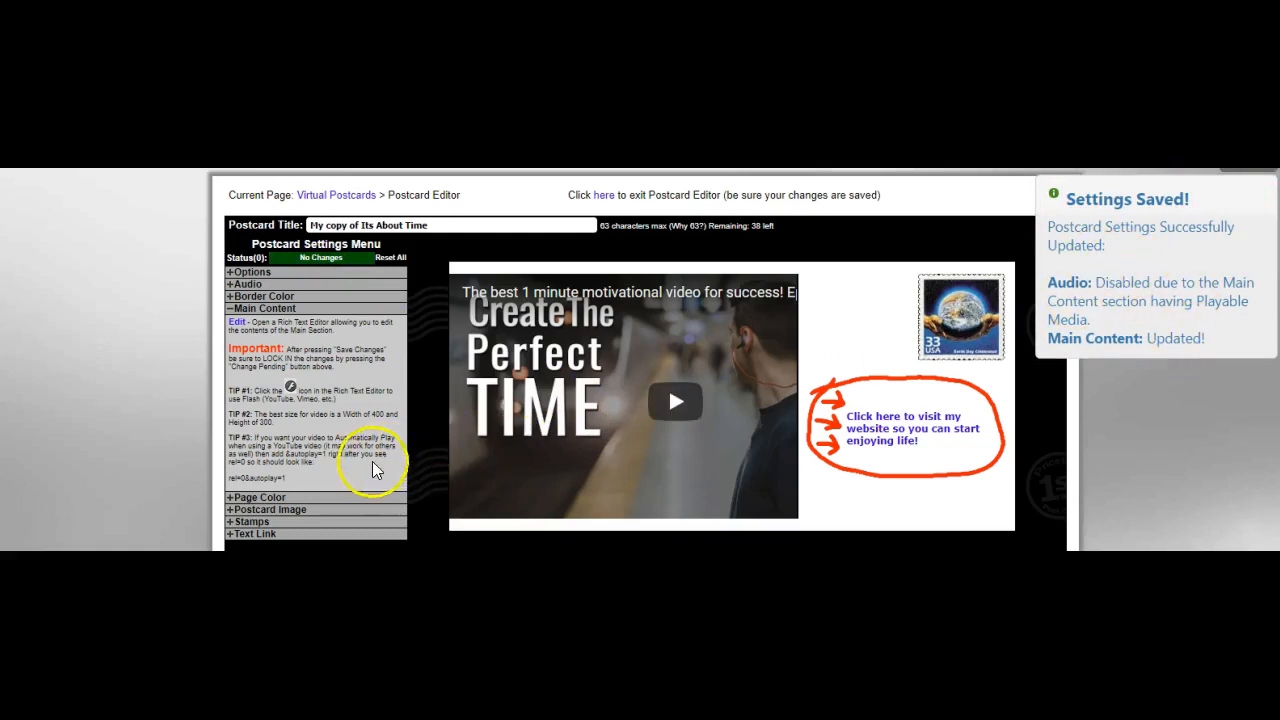
- View the edited postcard in a new window, play its embedded video and pause it
left_click(245, 272)
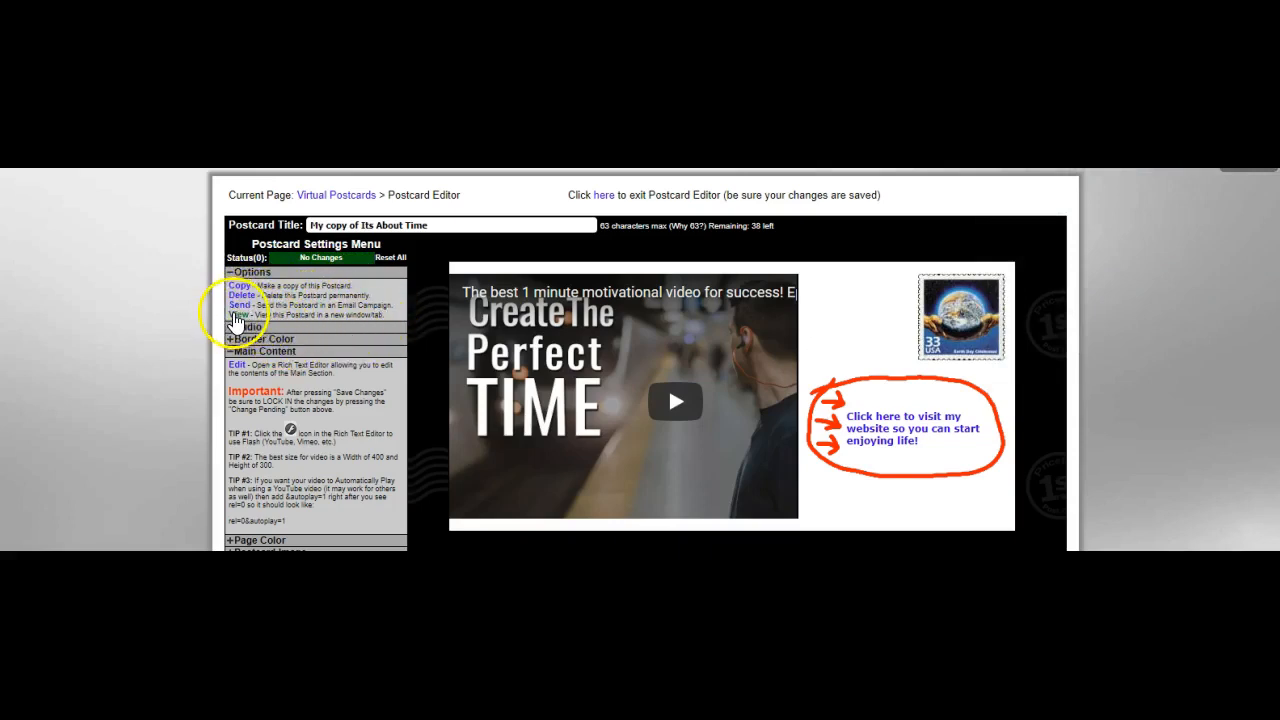
left_click(236, 315)
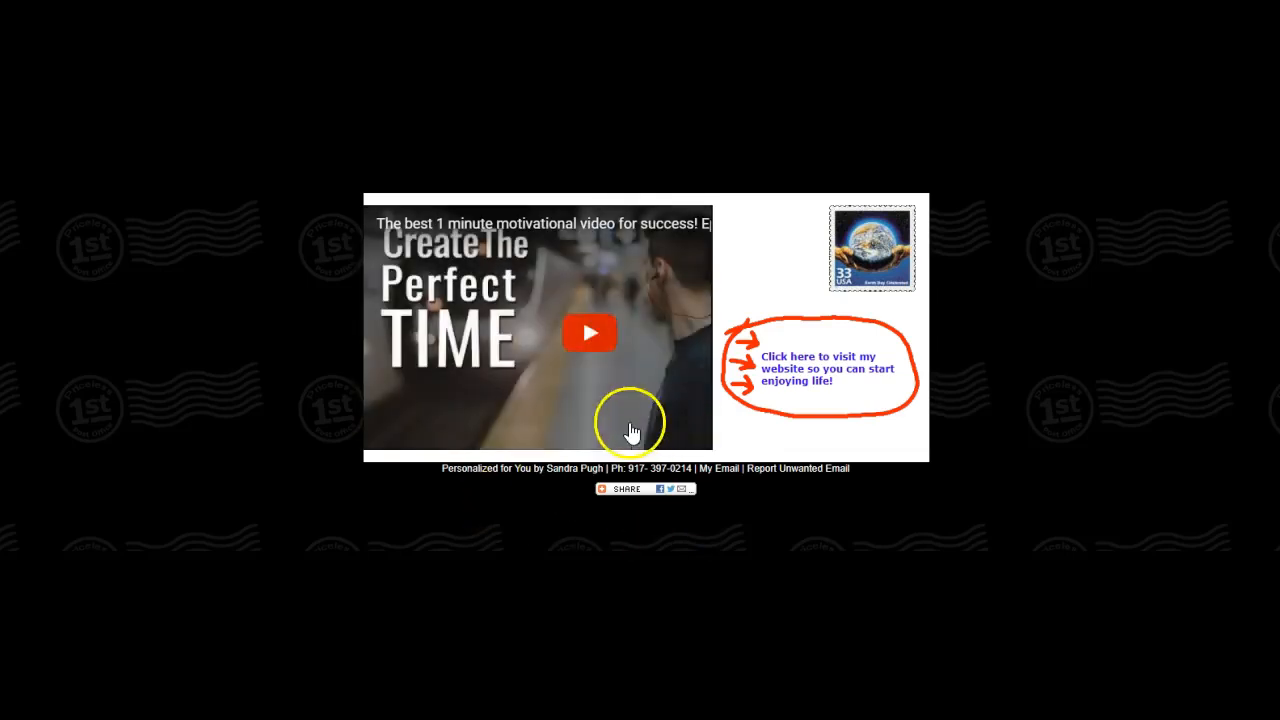
left_click(589, 336)
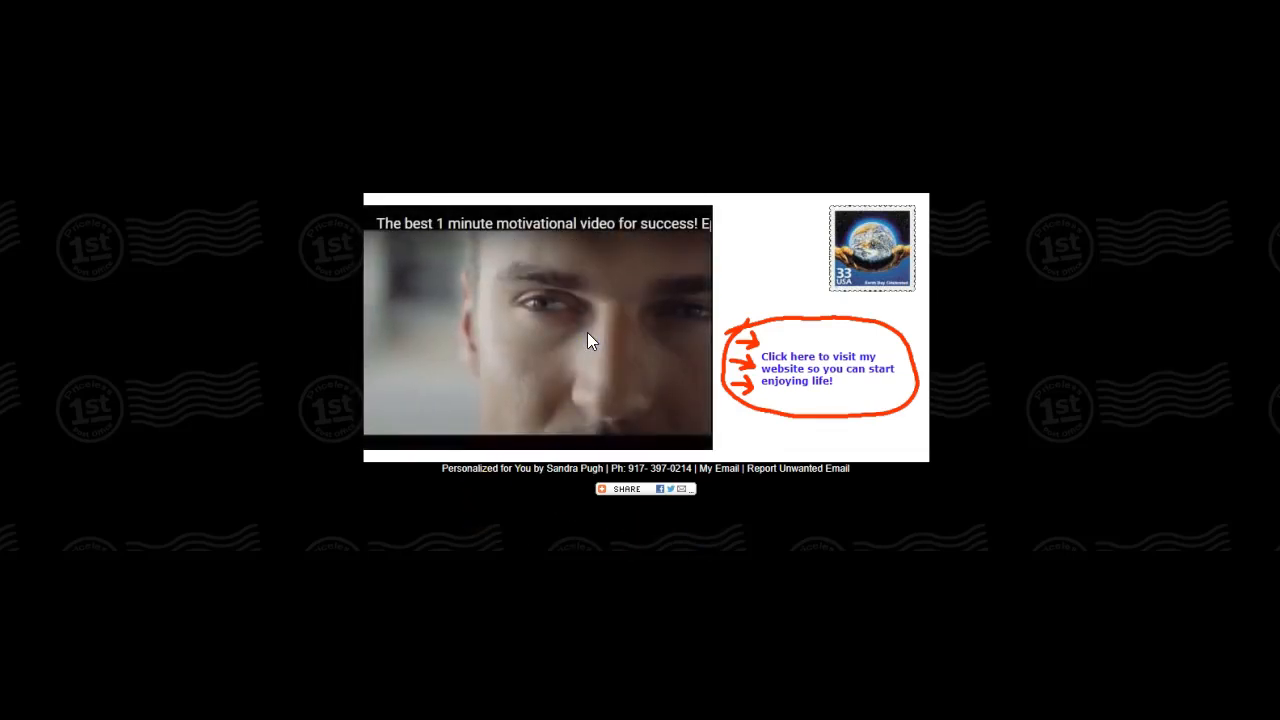
left_click(420, 389)
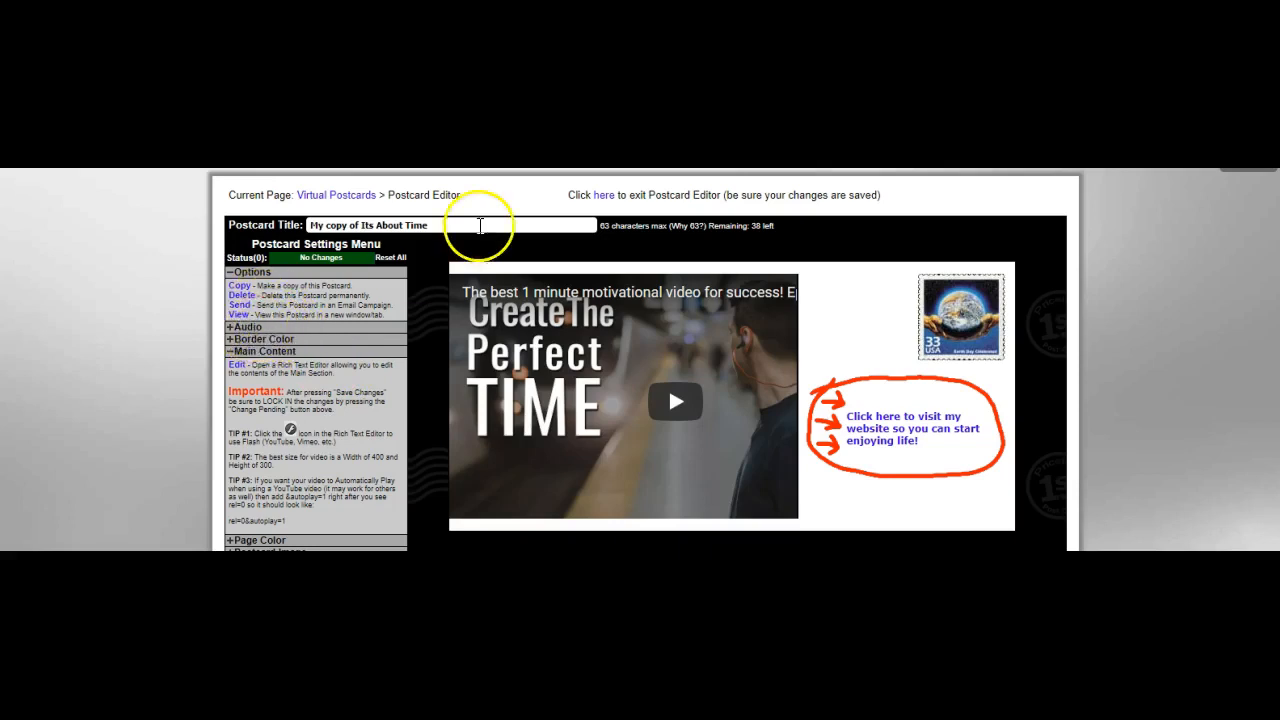
- Change the postcard title to "Create The Perfect Time" and save the pending change
left_click_drag(463, 224, 305, 224)
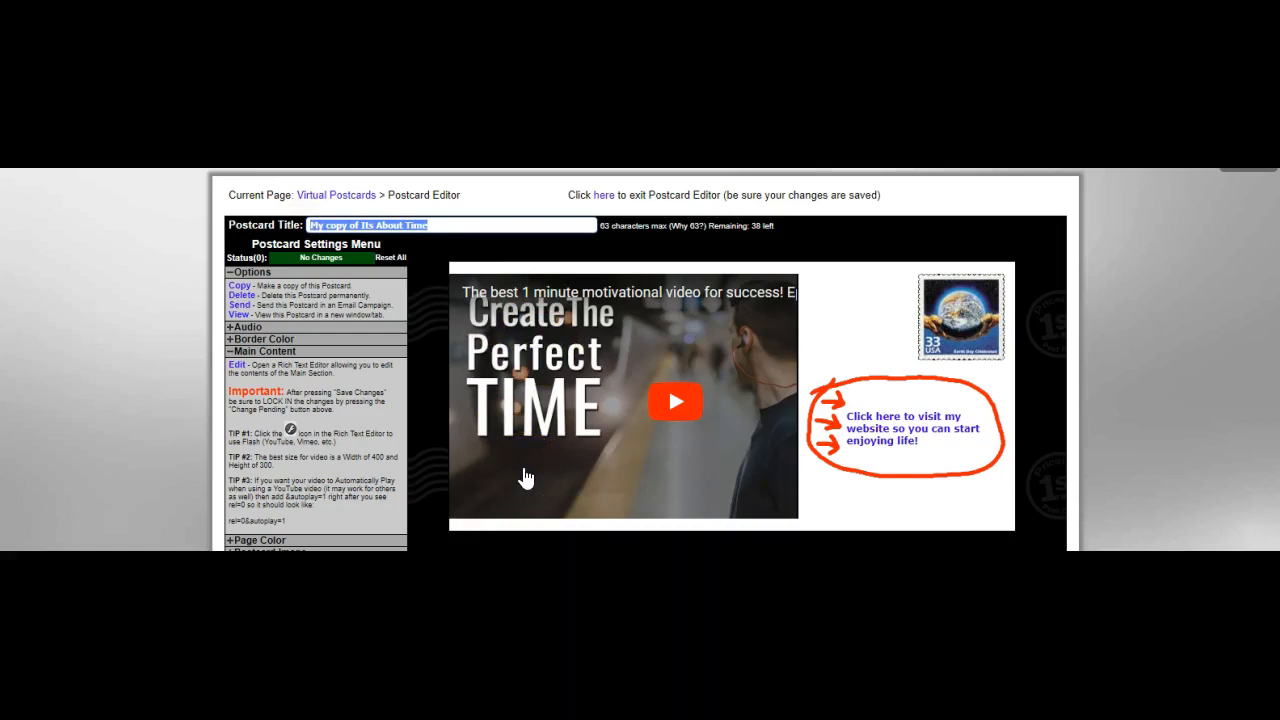
type("Create The Perfect")
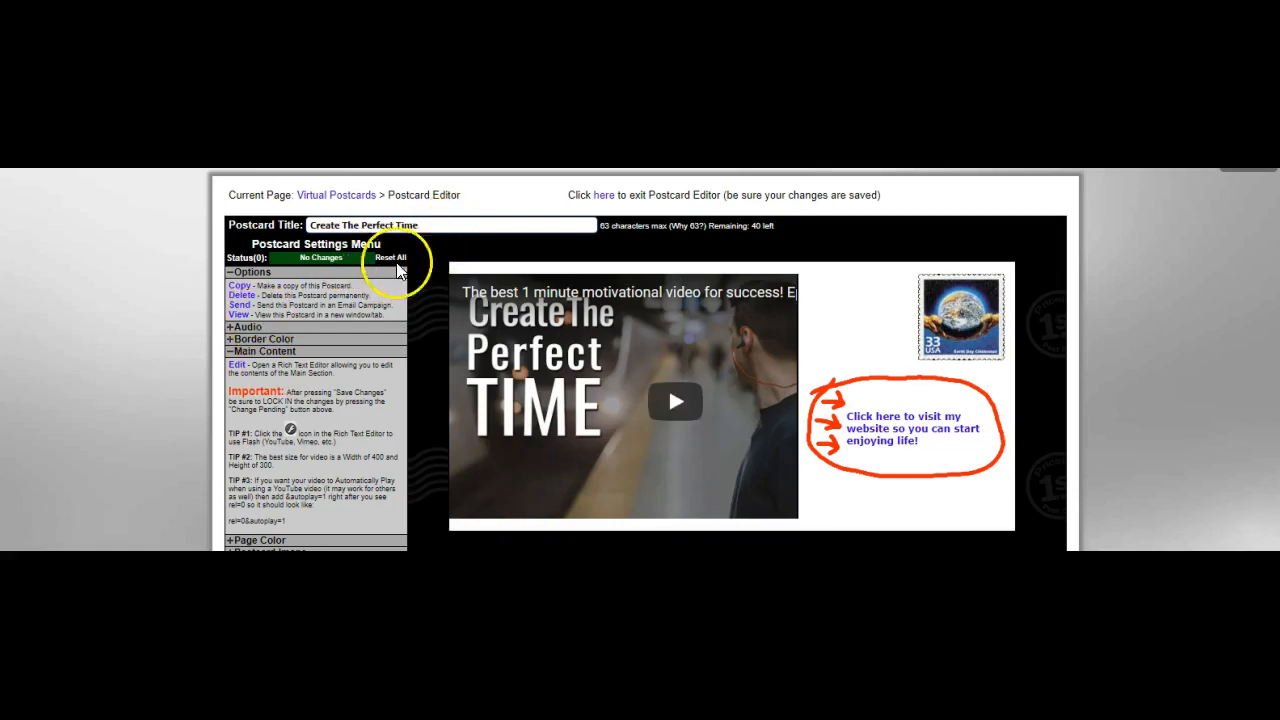
left_click(514, 227)
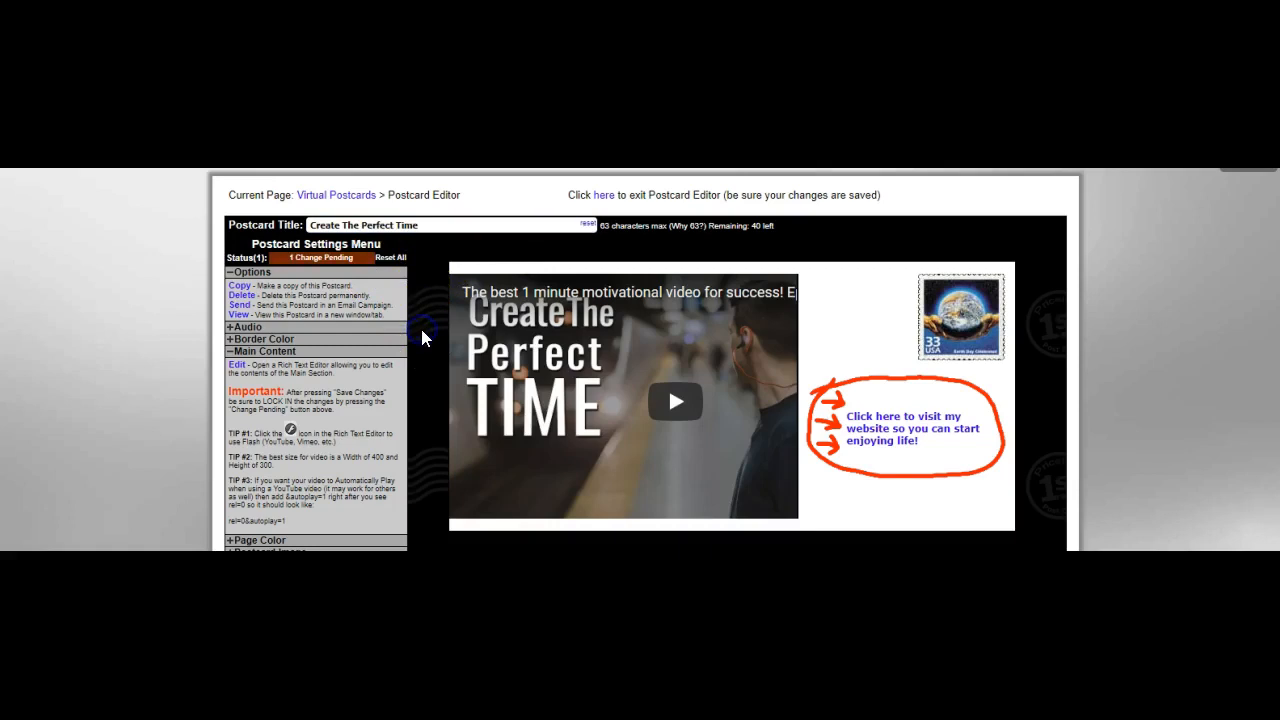
left_click(322, 260)
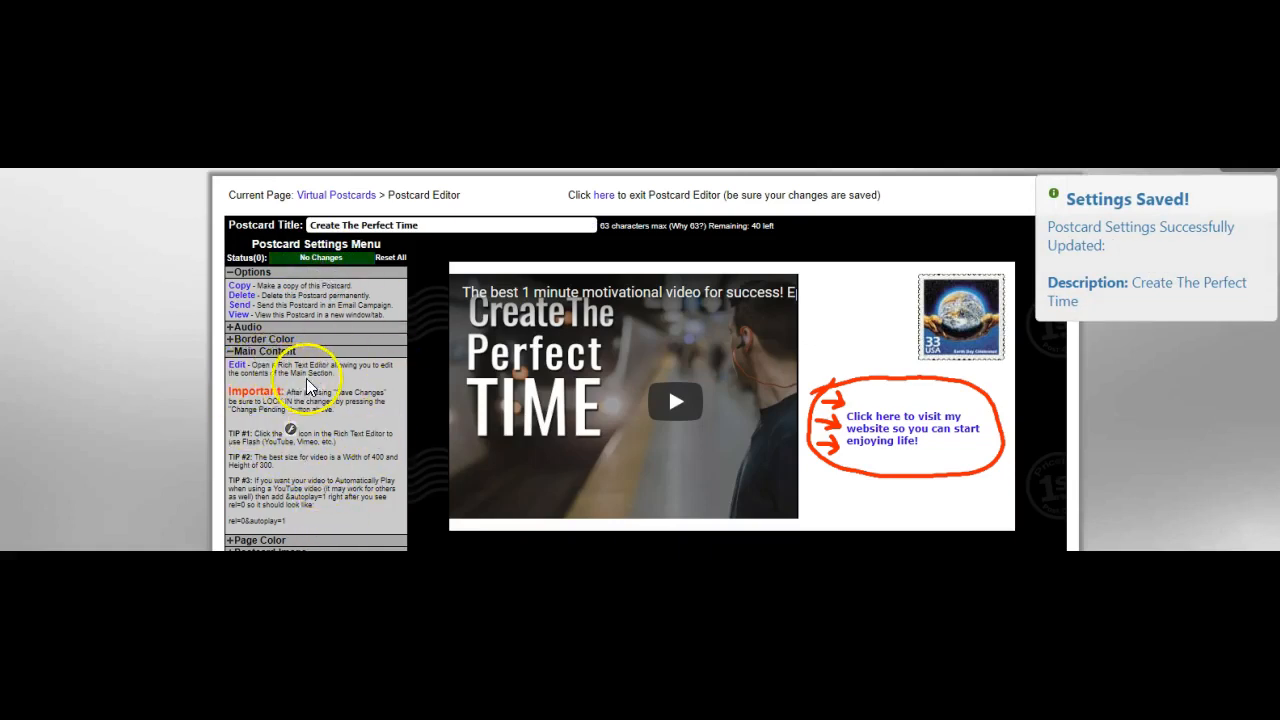
- Try a blue border color, #459bed, for the postcard and change it to pink, #ed457d
left_click(259, 340)
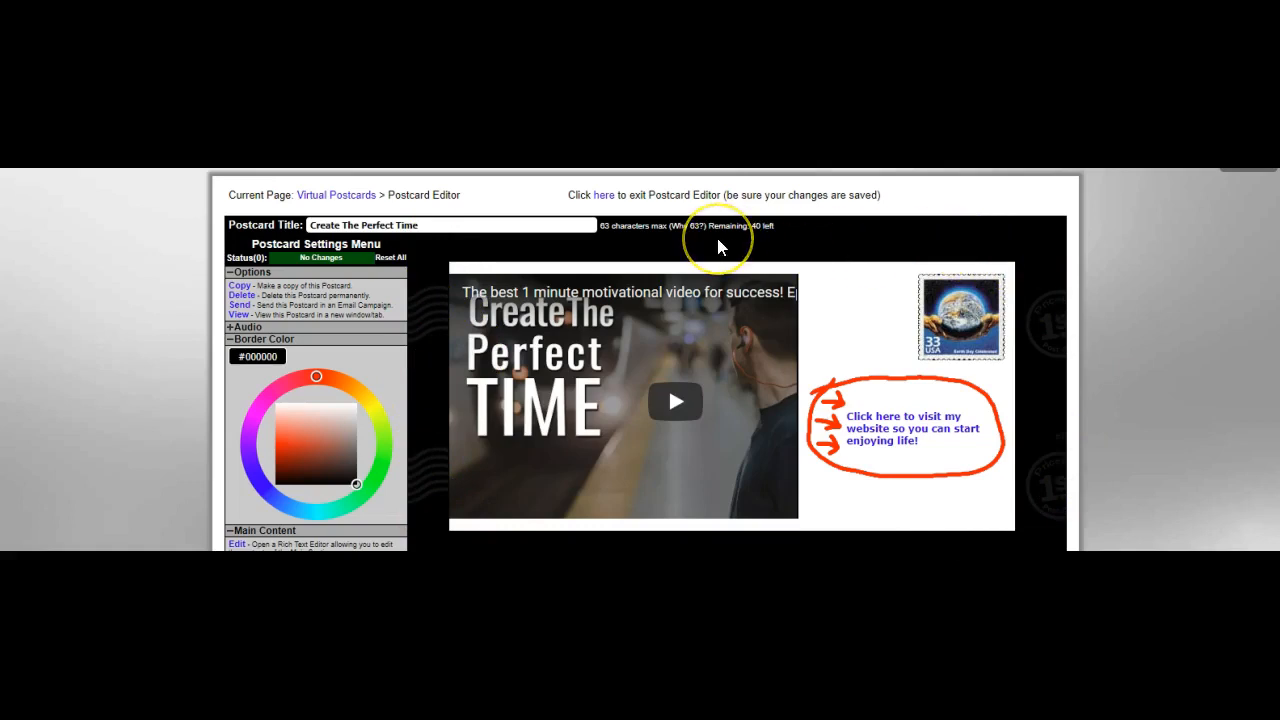
left_click(420, 431)
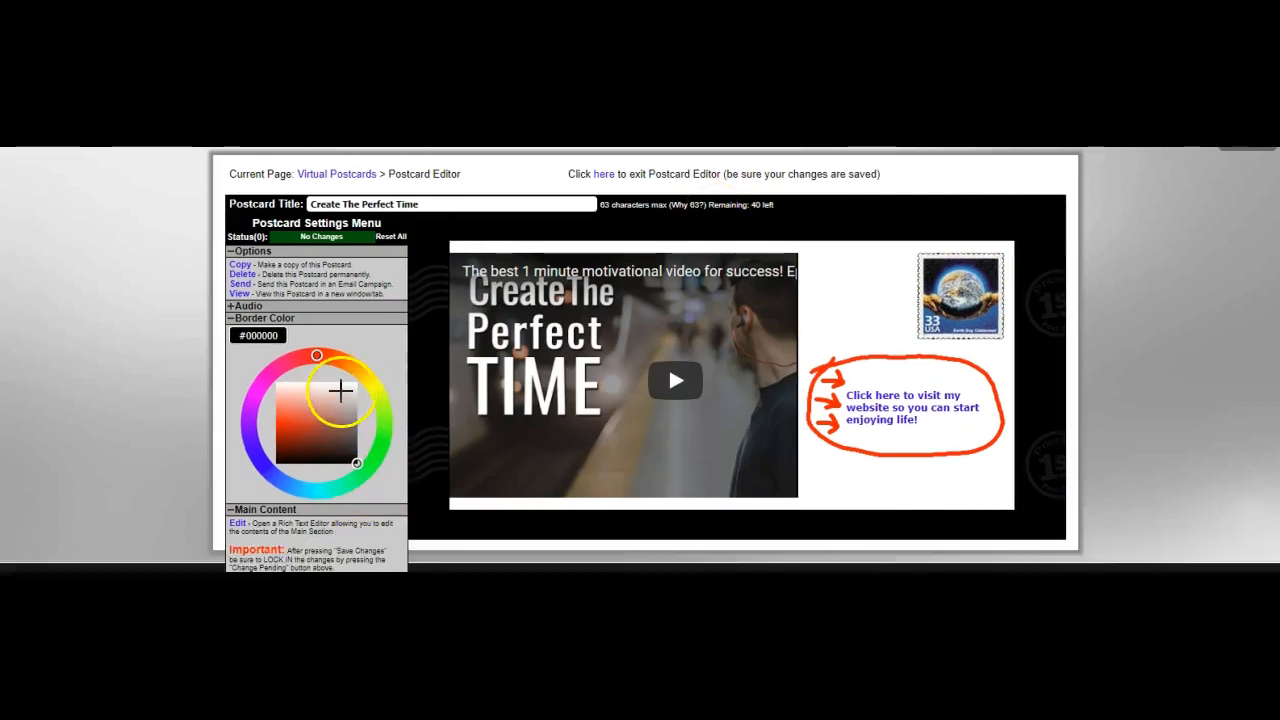
left_click(283, 480)
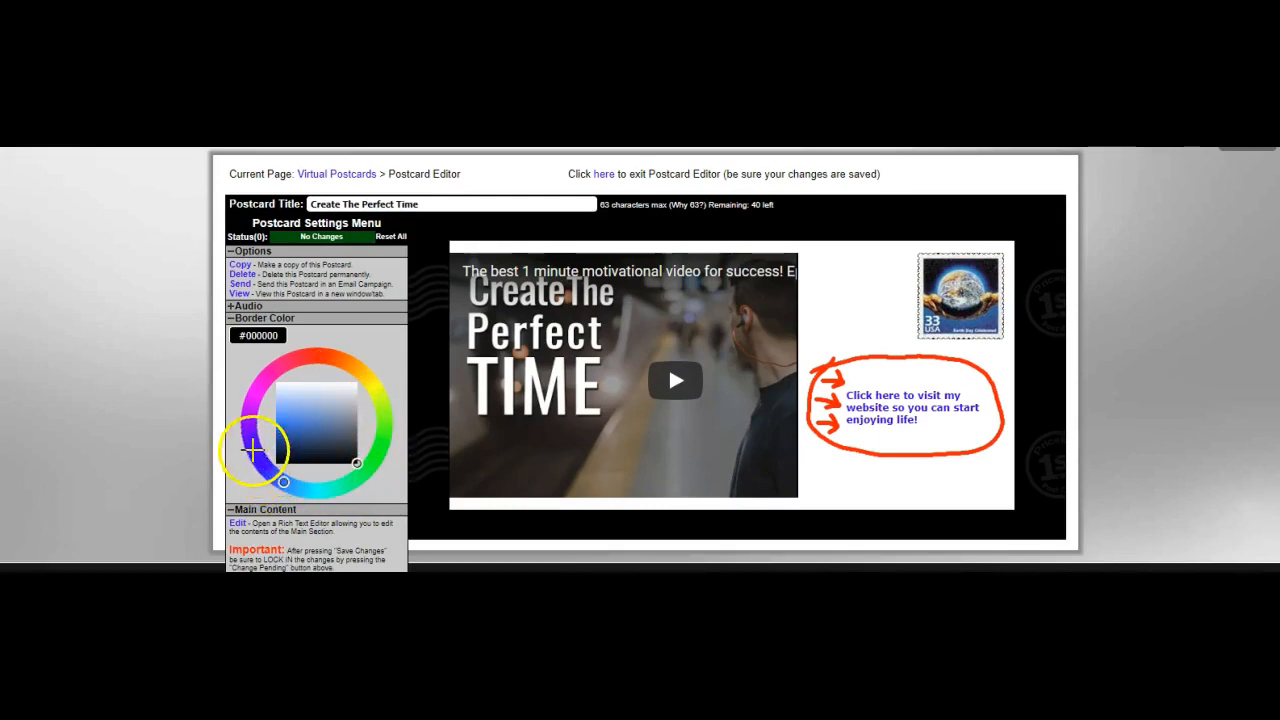
left_click(290, 413)
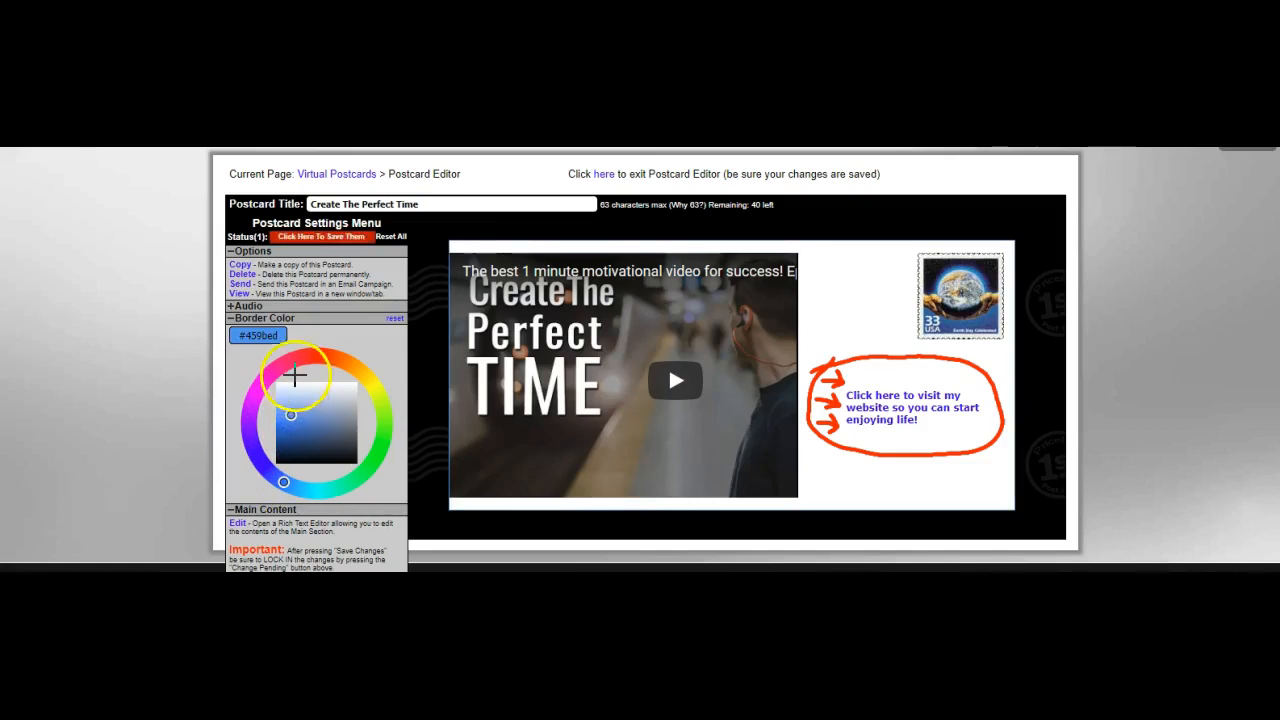
left_click(293, 372)
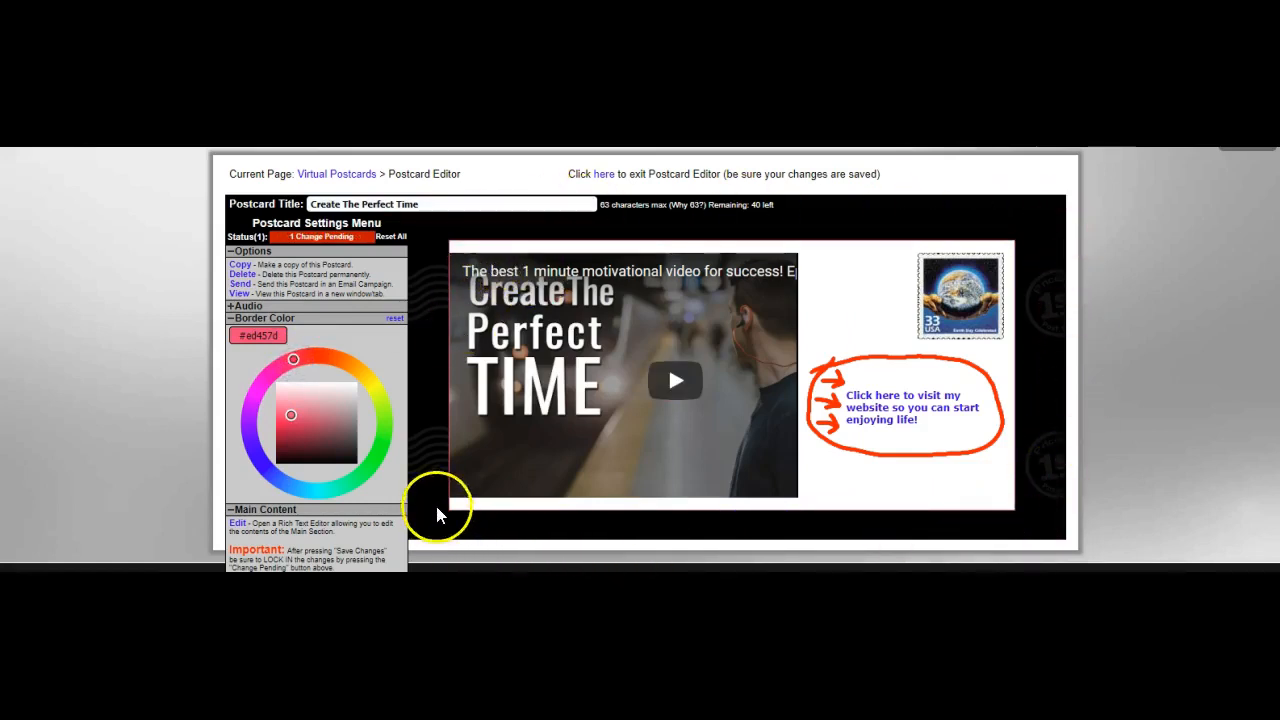
- Change the postcard's border color to green, #45ed59, and save the pending change
left_click(370, 462)
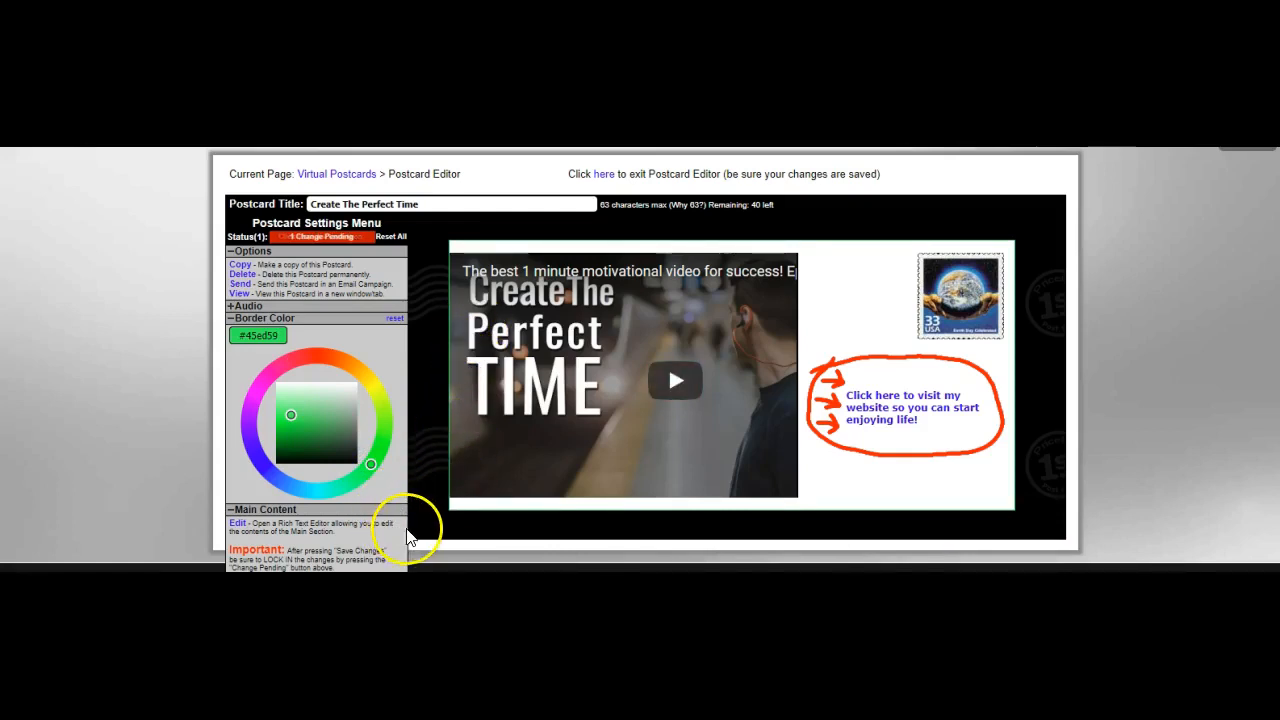
left_click(236, 322)
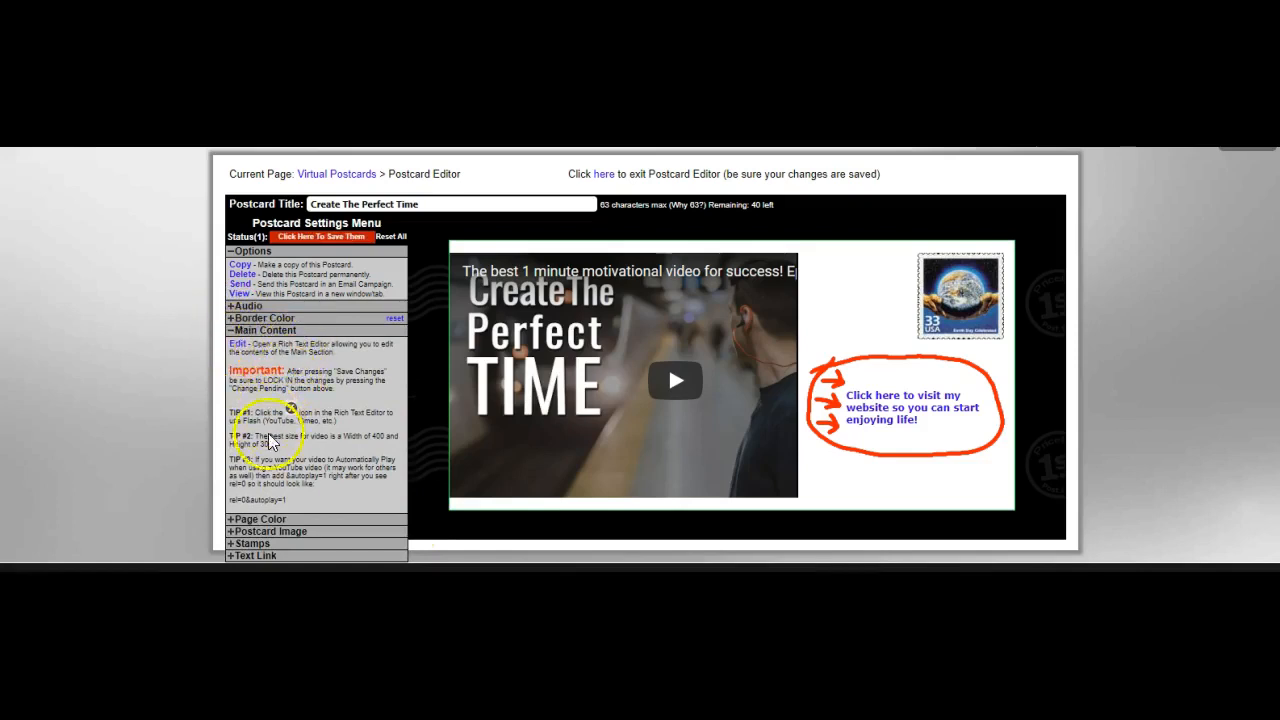
left_click(260, 520)
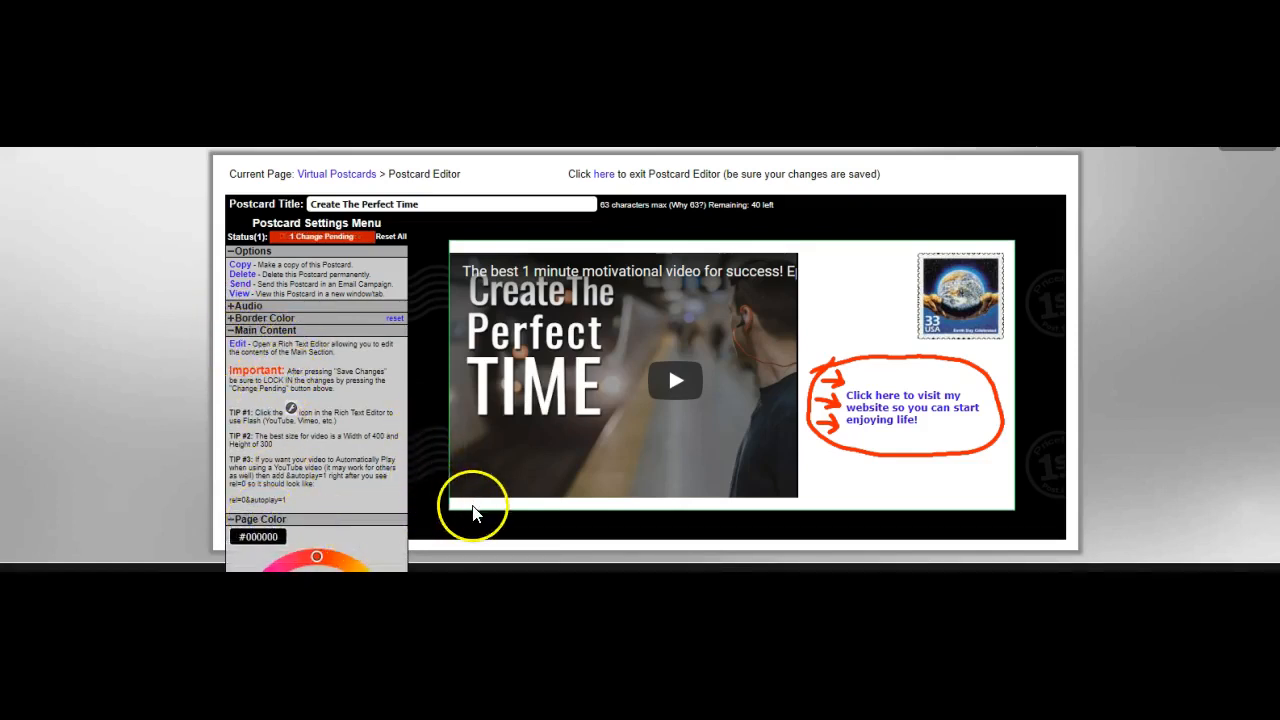
left_click(322, 237)
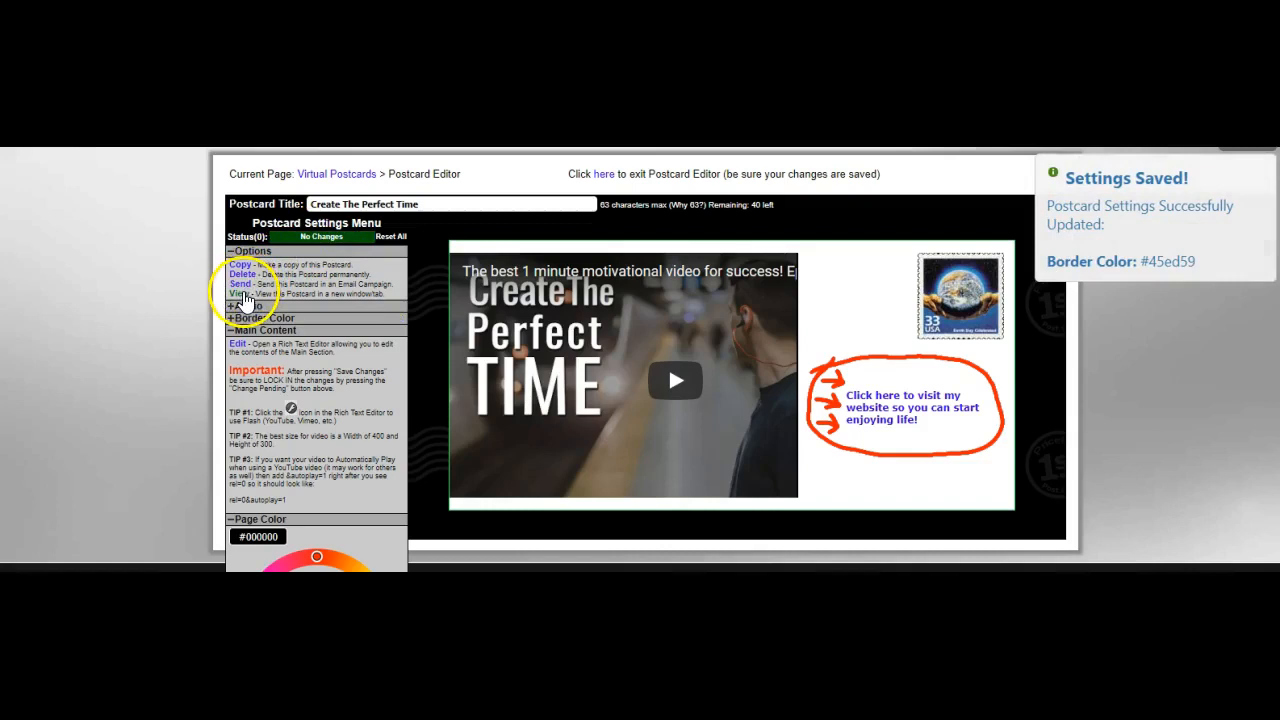
- View the saved postcard in a new window and collapse the Page Color and Main Content settings
left_click(230, 520)
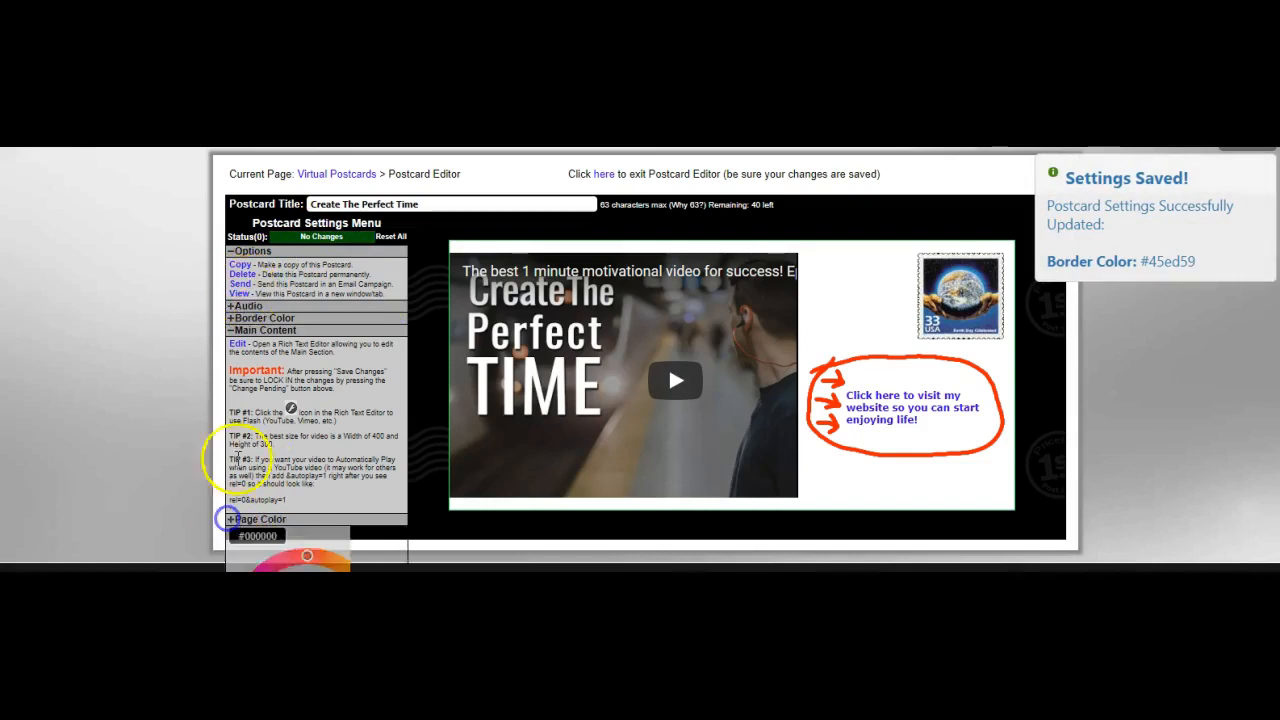
left_click(245, 296)
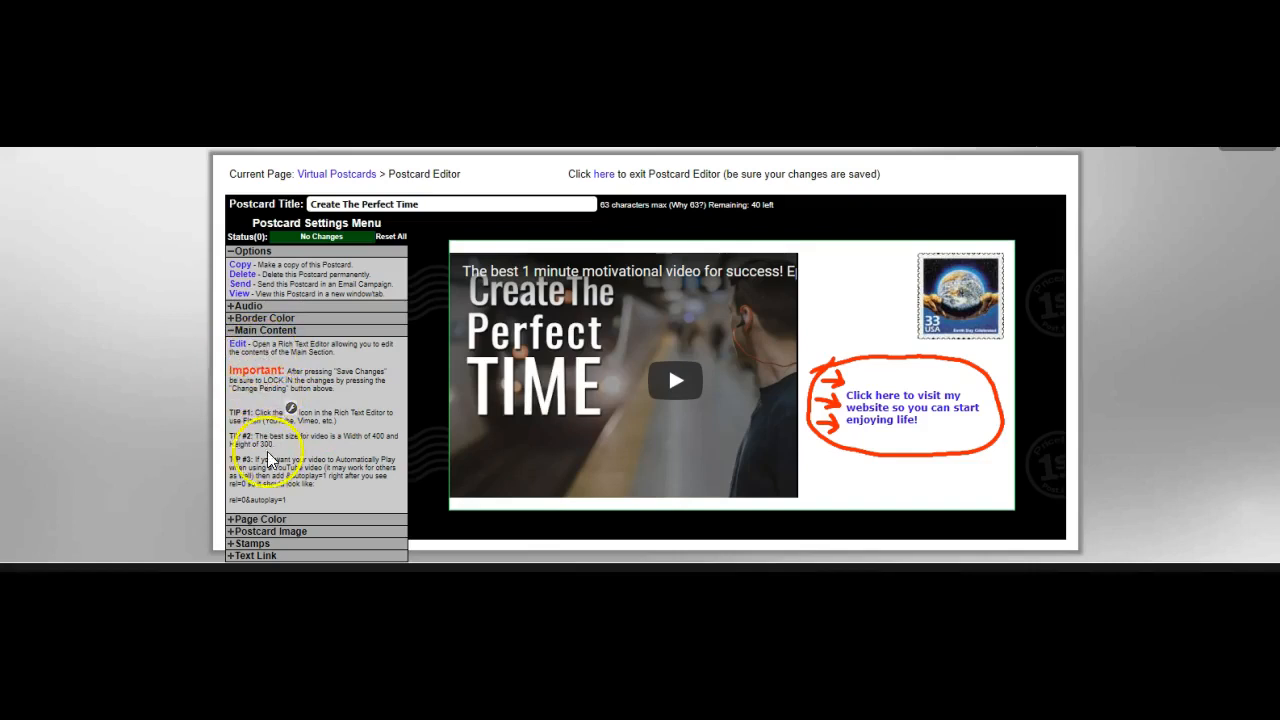
left_click(232, 521)
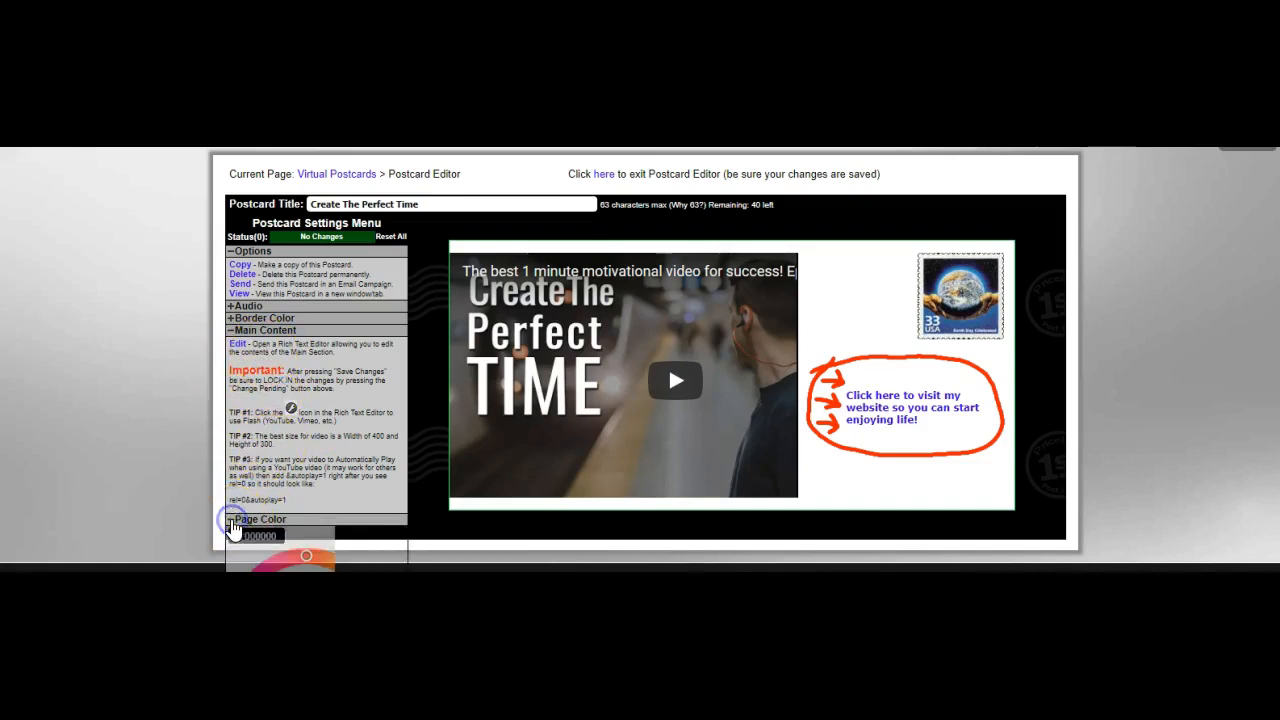
left_click(234, 521)
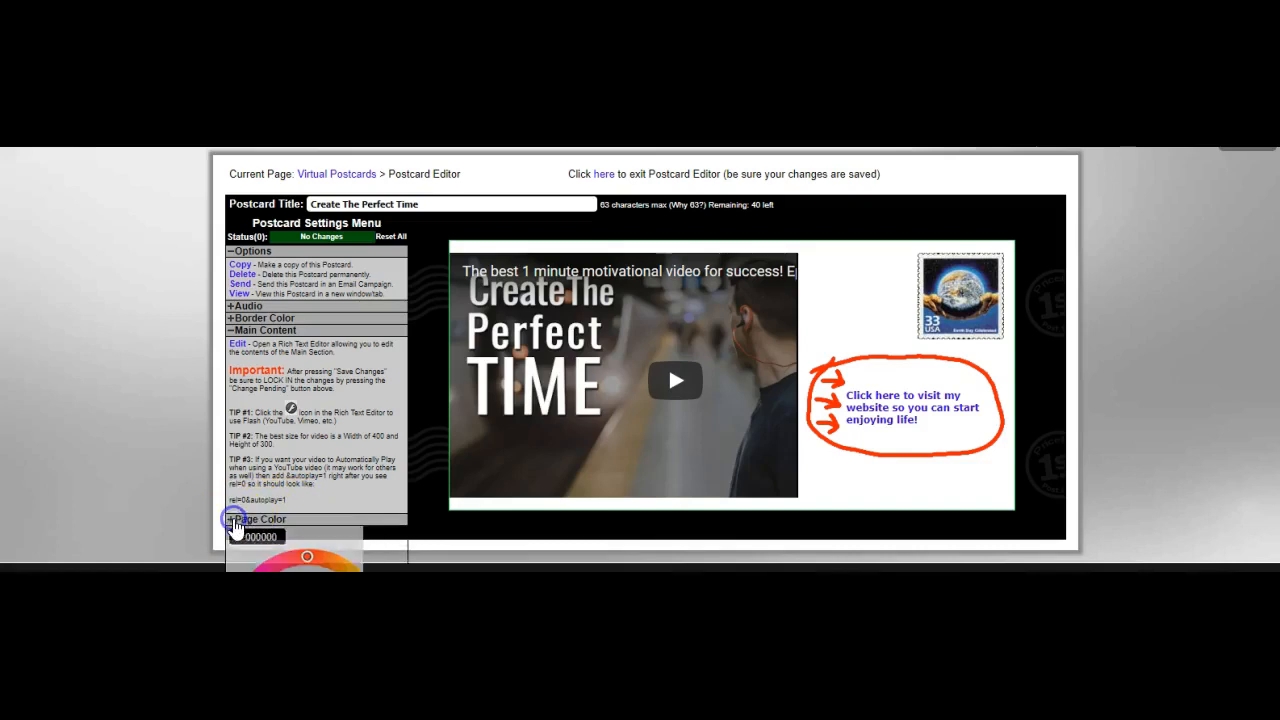
left_click(231, 331)
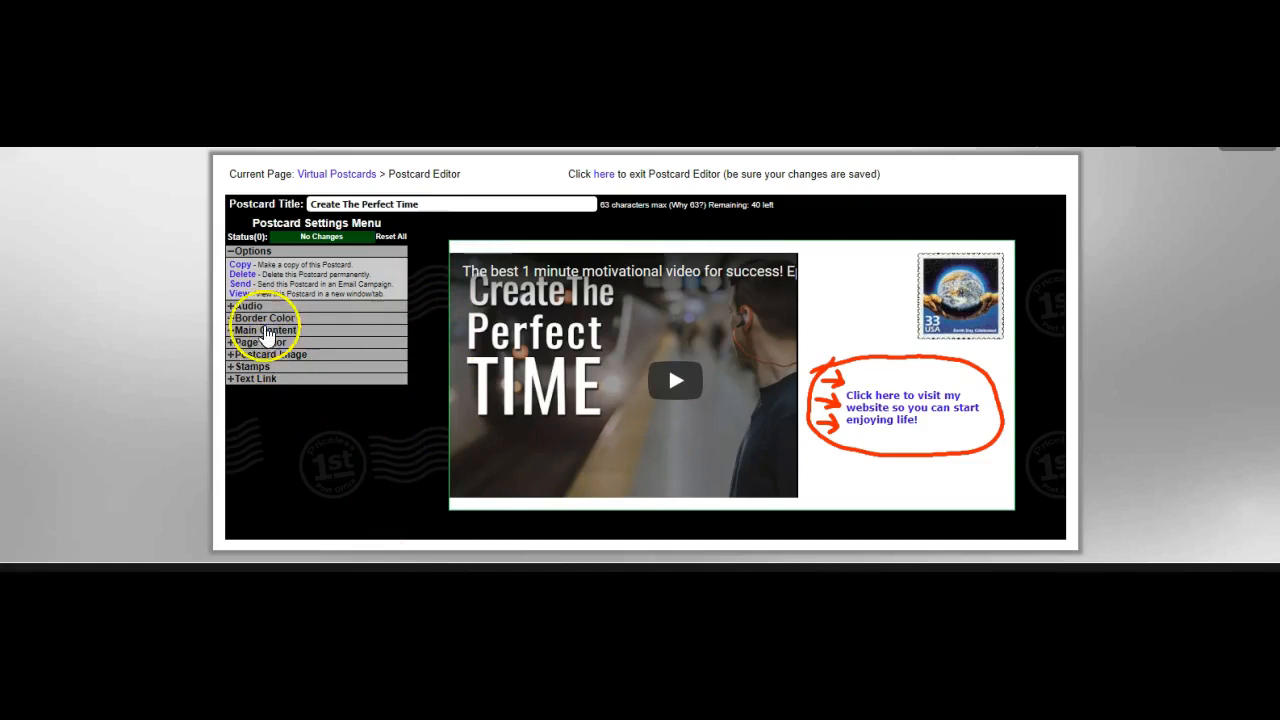
- Set the postcard's border color to yellow, #ede445
left_click(261, 318)
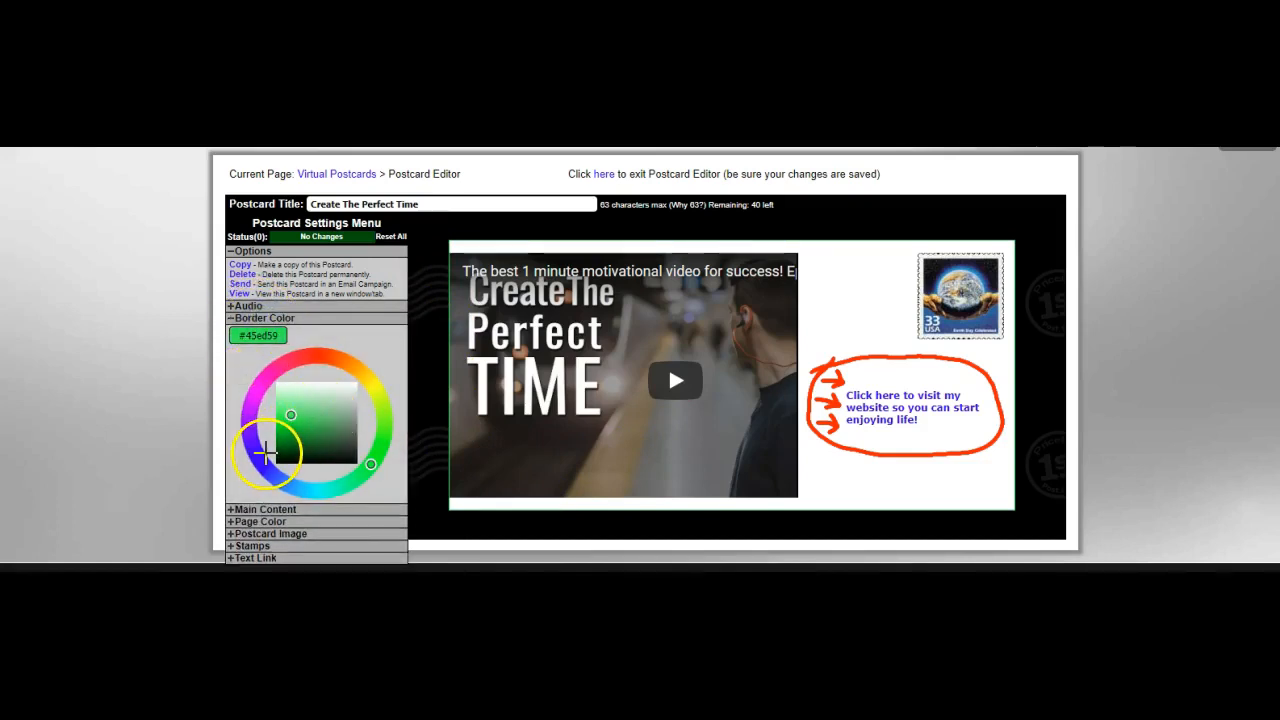
left_click(307, 366)
left_click_drag(352, 368, 373, 384)
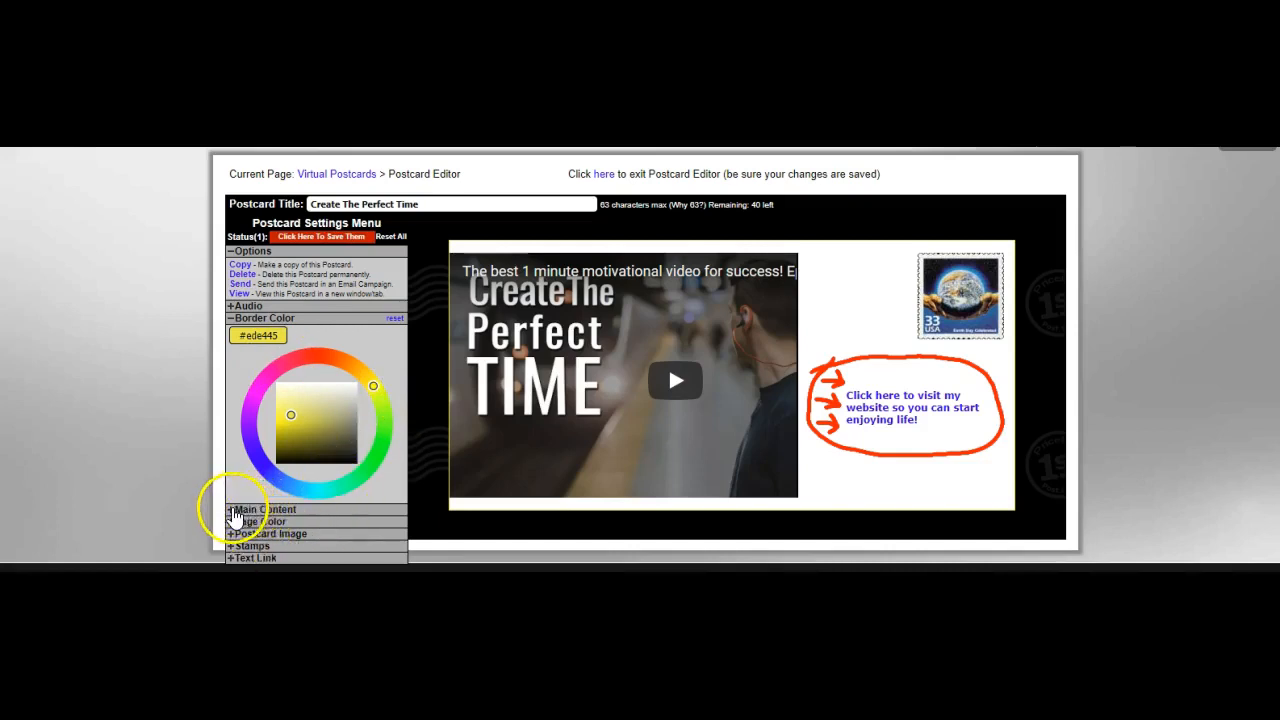
left_click(231, 318)
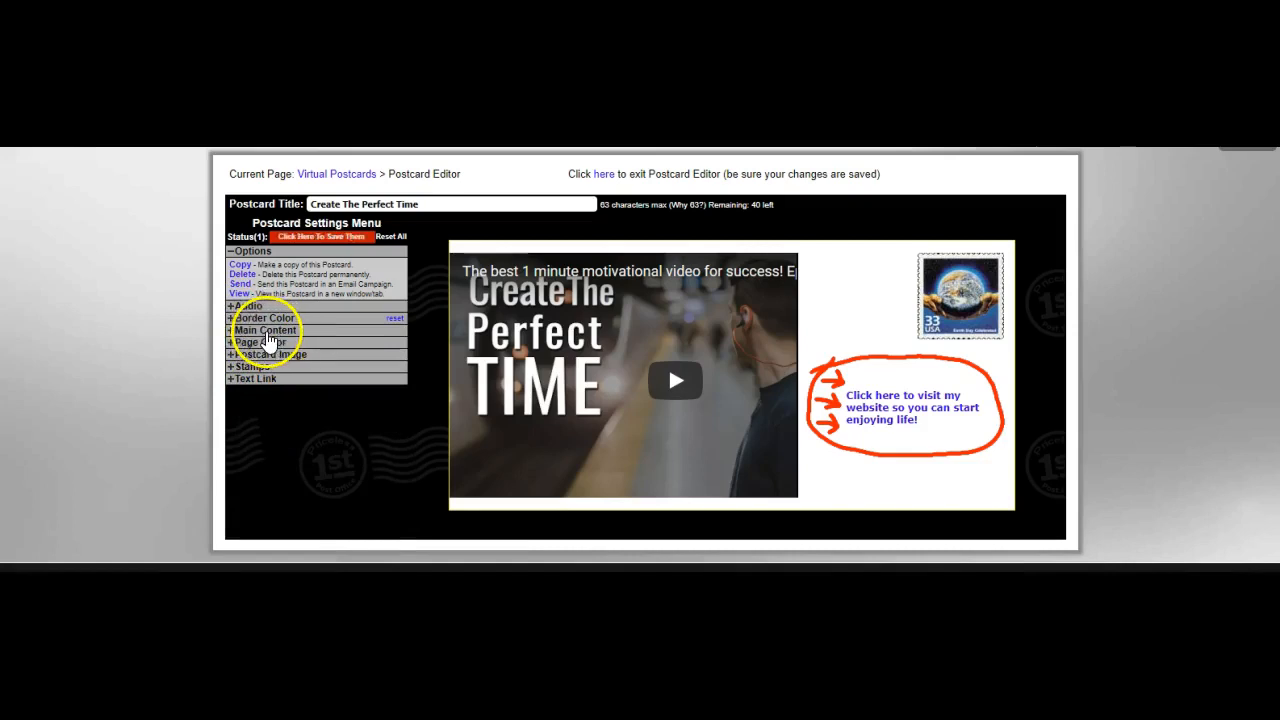
left_click(266, 334)
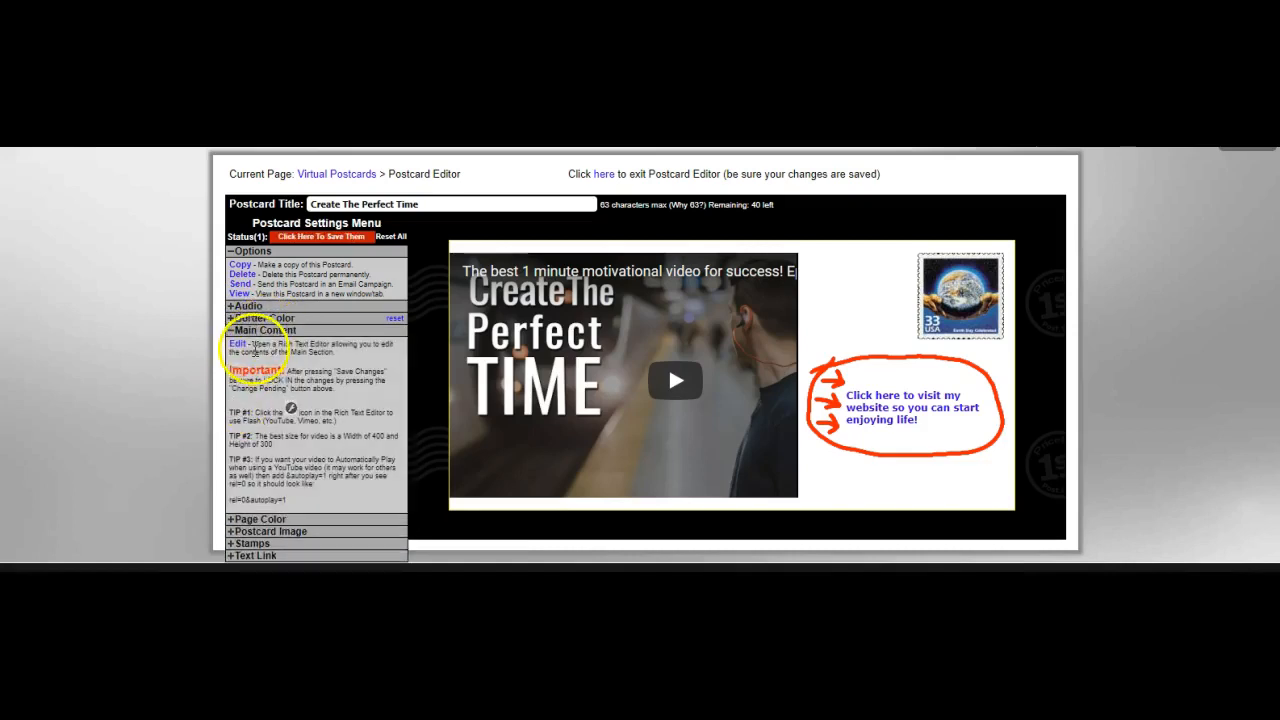
left_click(250, 331)
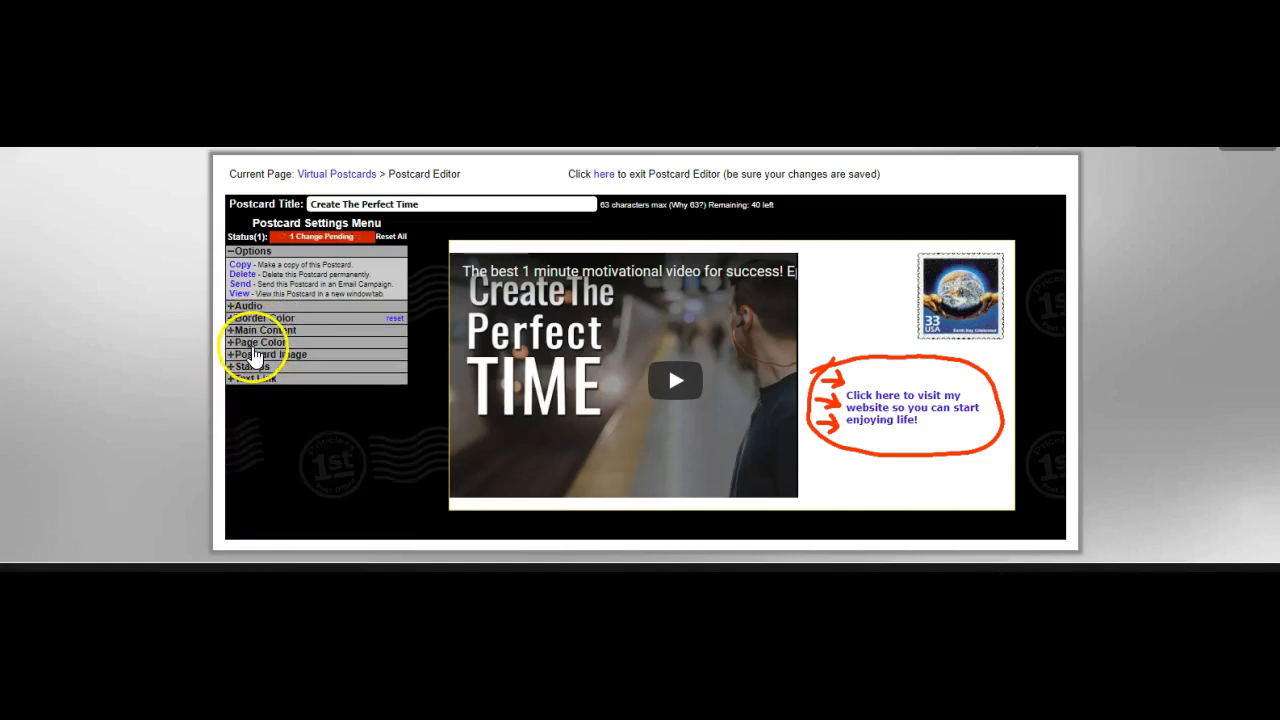
- Try a teal page color, #4ad9a3, for the postcard and change it to yellow-green, #cdd94a
left_click(256, 342)
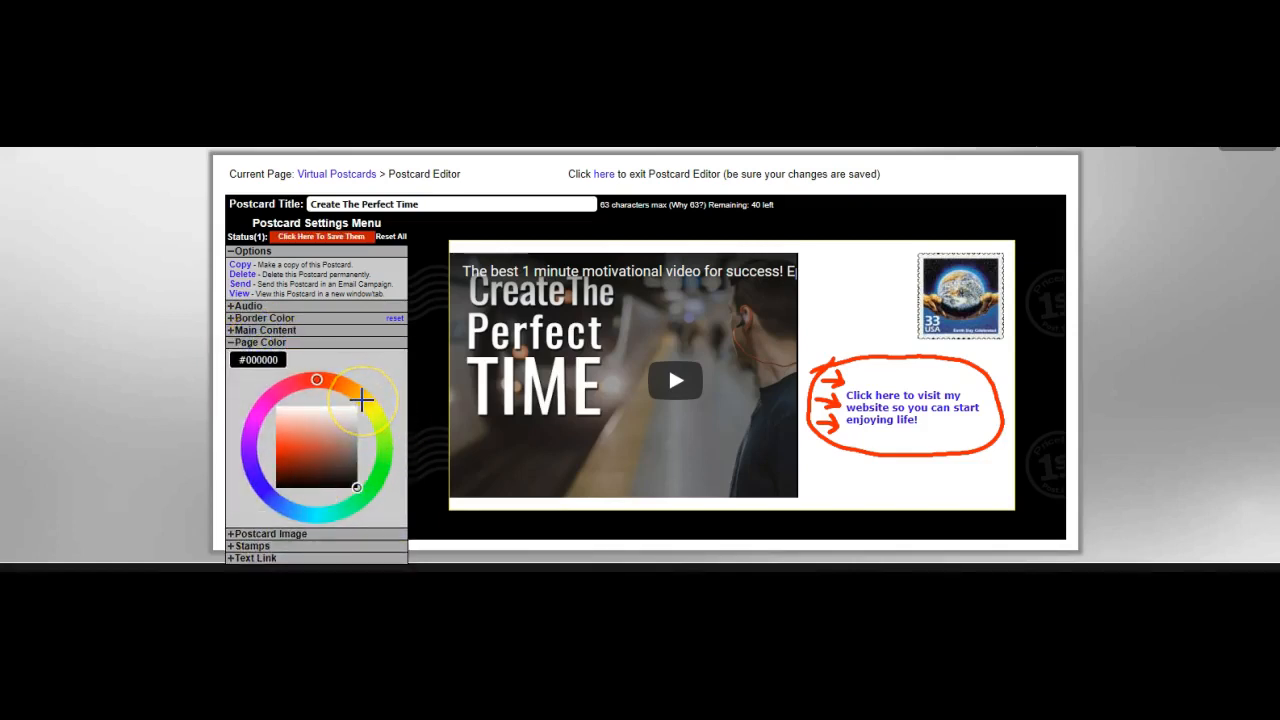
left_click(358, 390)
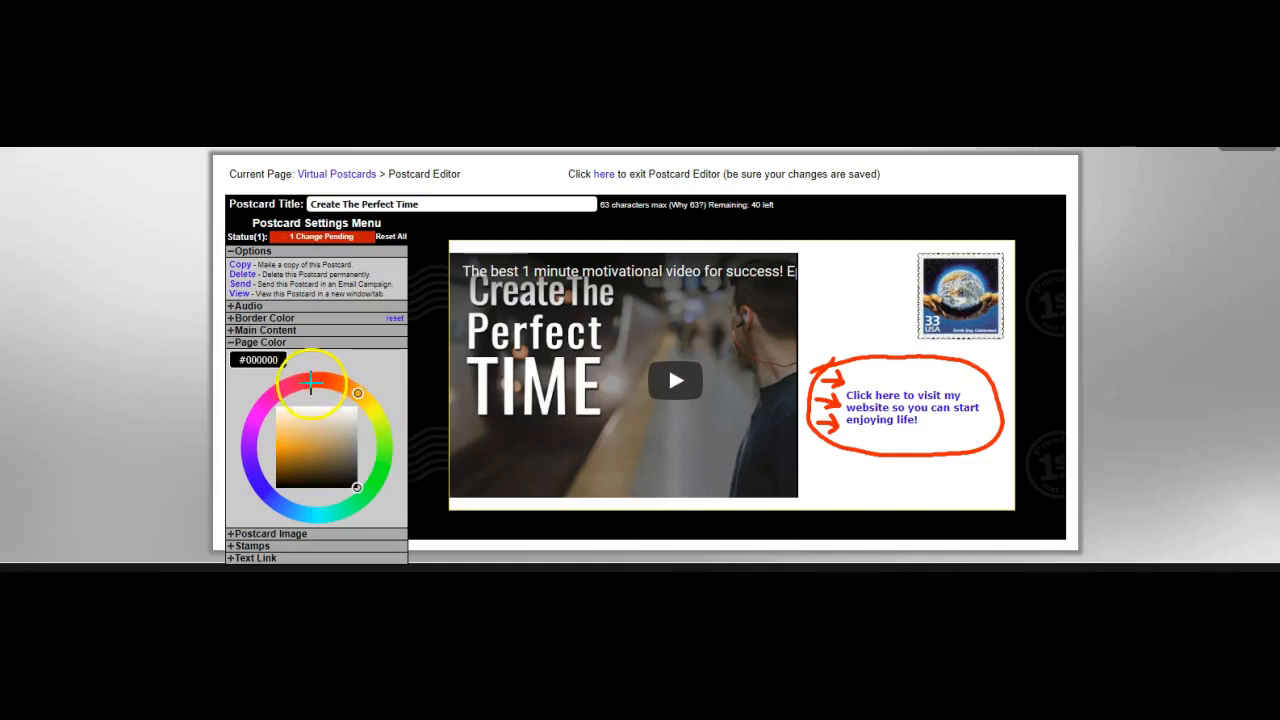
left_click_drag(311, 381, 297, 383)
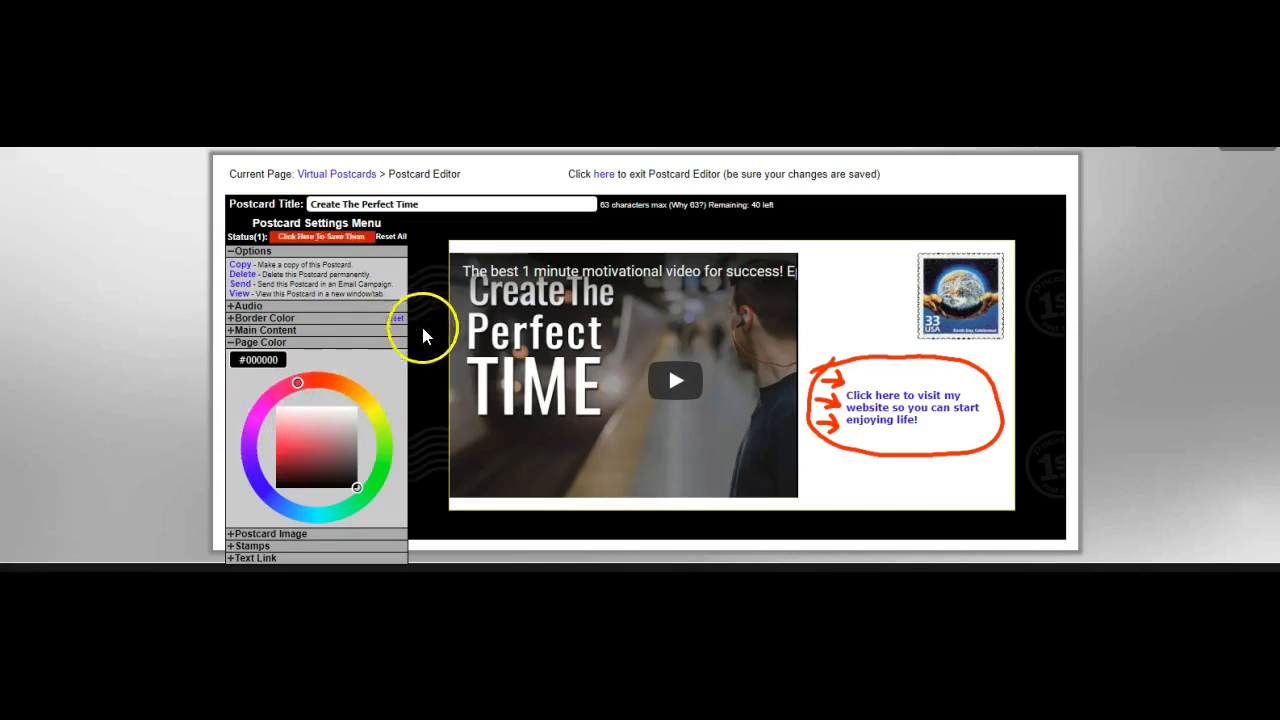
left_click(287, 503)
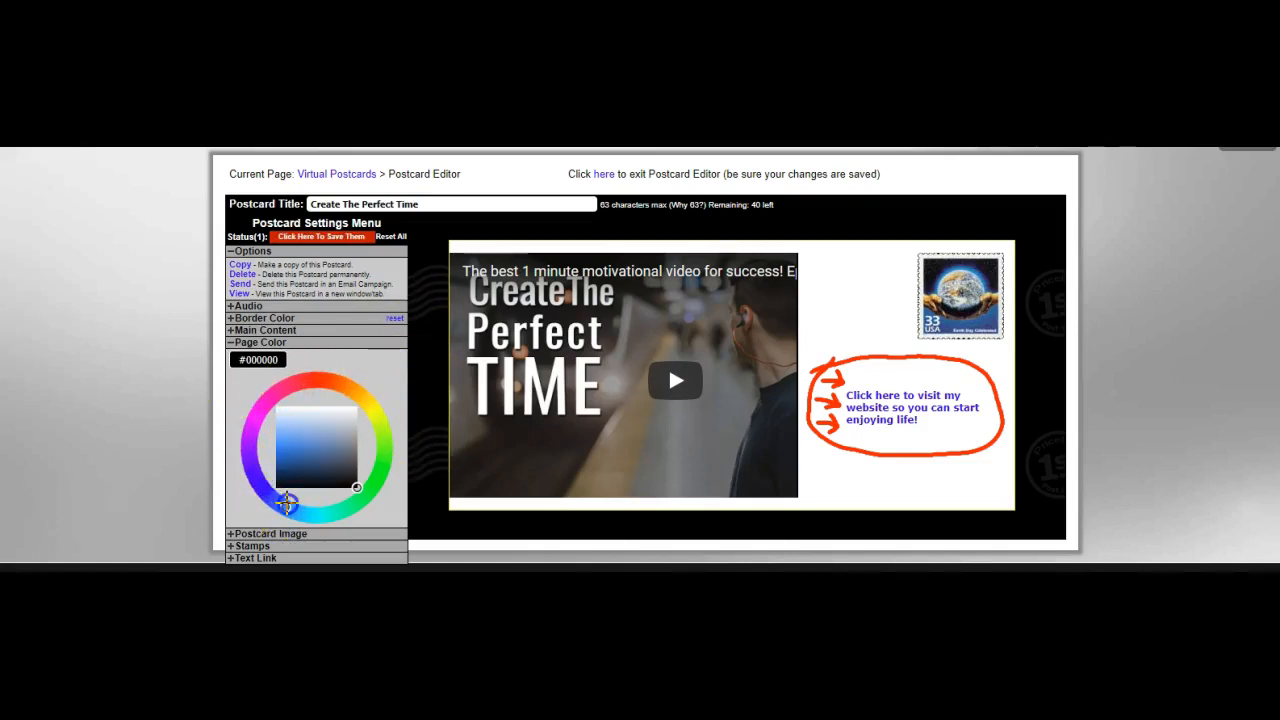
left_click(261, 476)
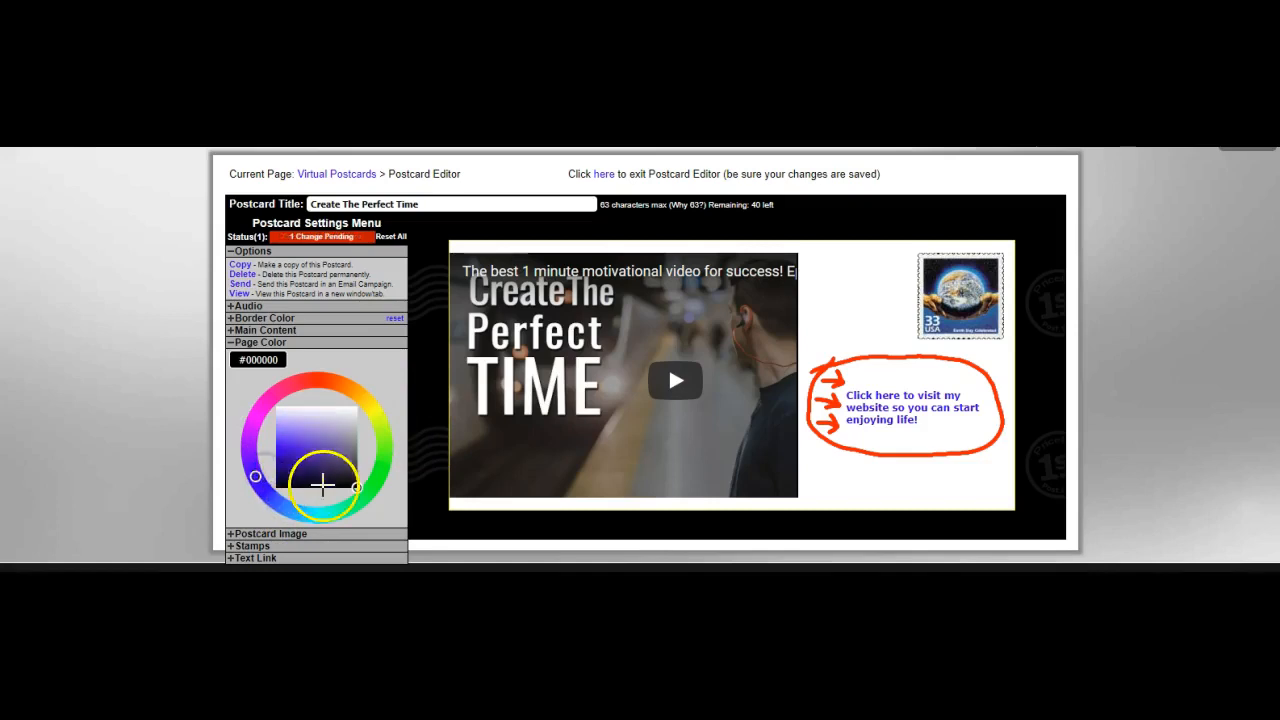
left_click(340, 503)
left_click(304, 440)
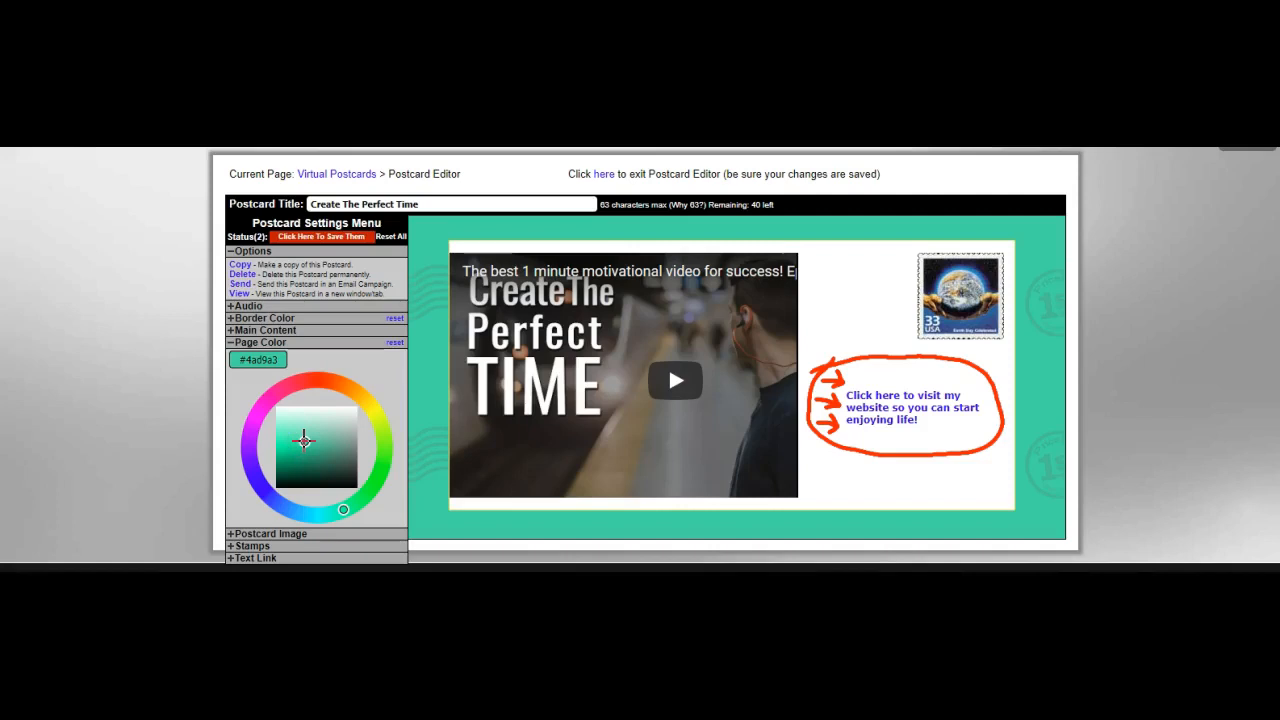
left_click_drag(385, 441, 376, 418)
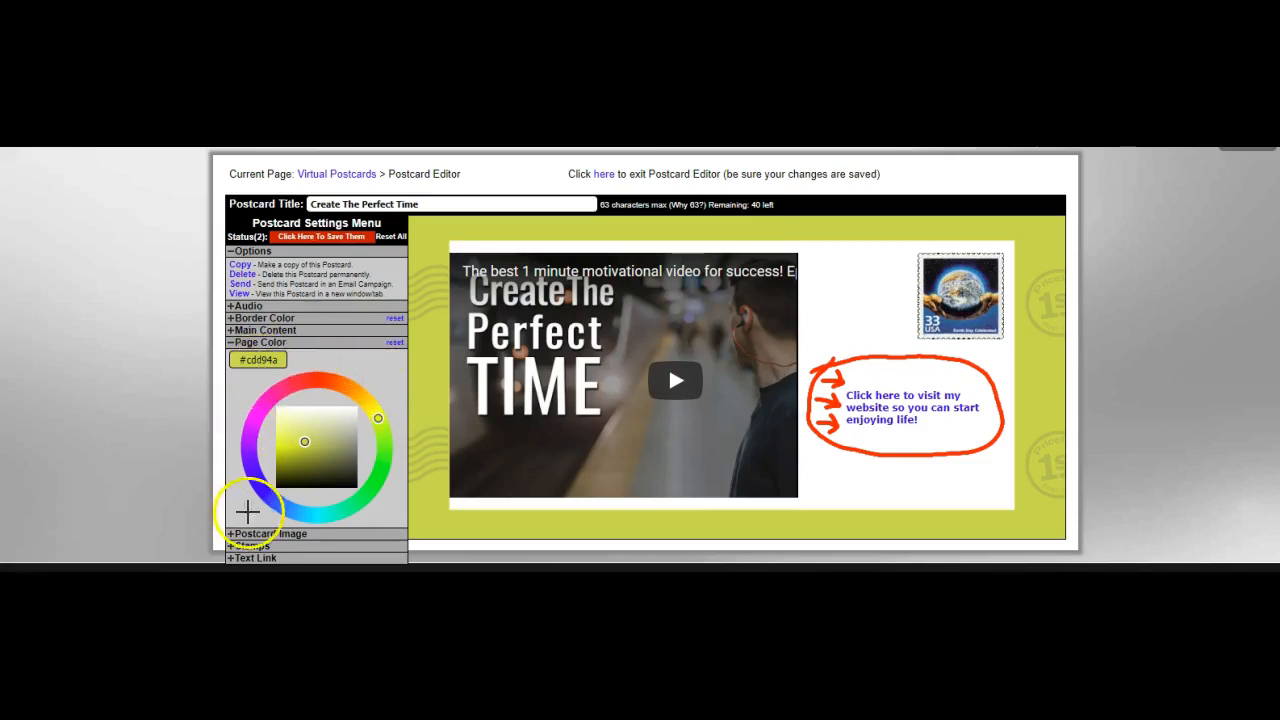
left_click(233, 346)
- Replace the postcard's stamp with the International Peace Garden rose stamp and close the stamp chooser
left_click(262, 356)
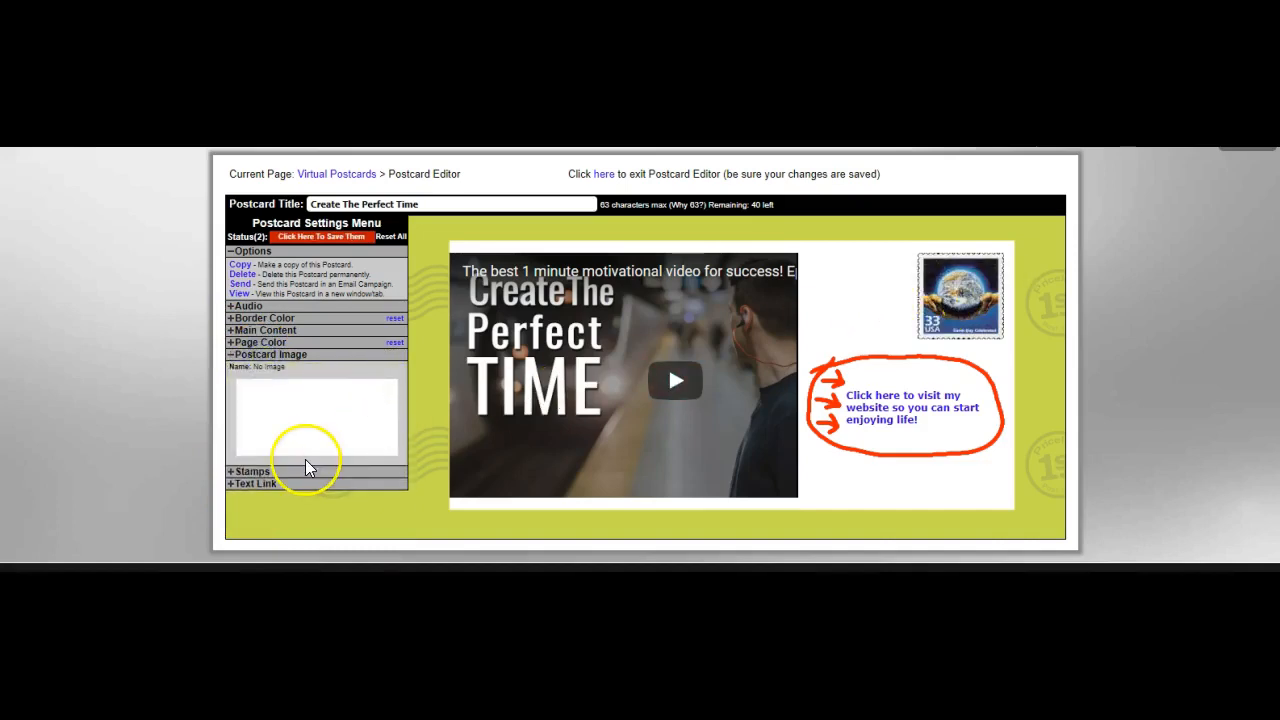
left_click(935, 305)
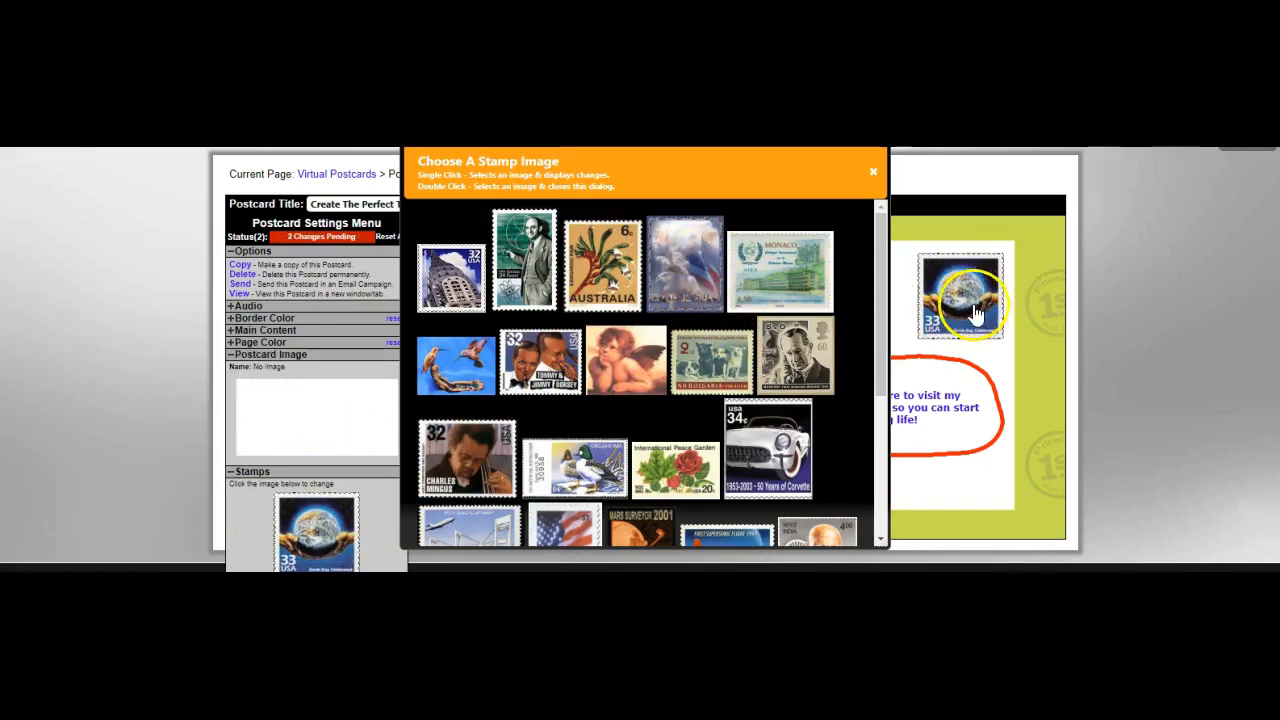
left_click(688, 273)
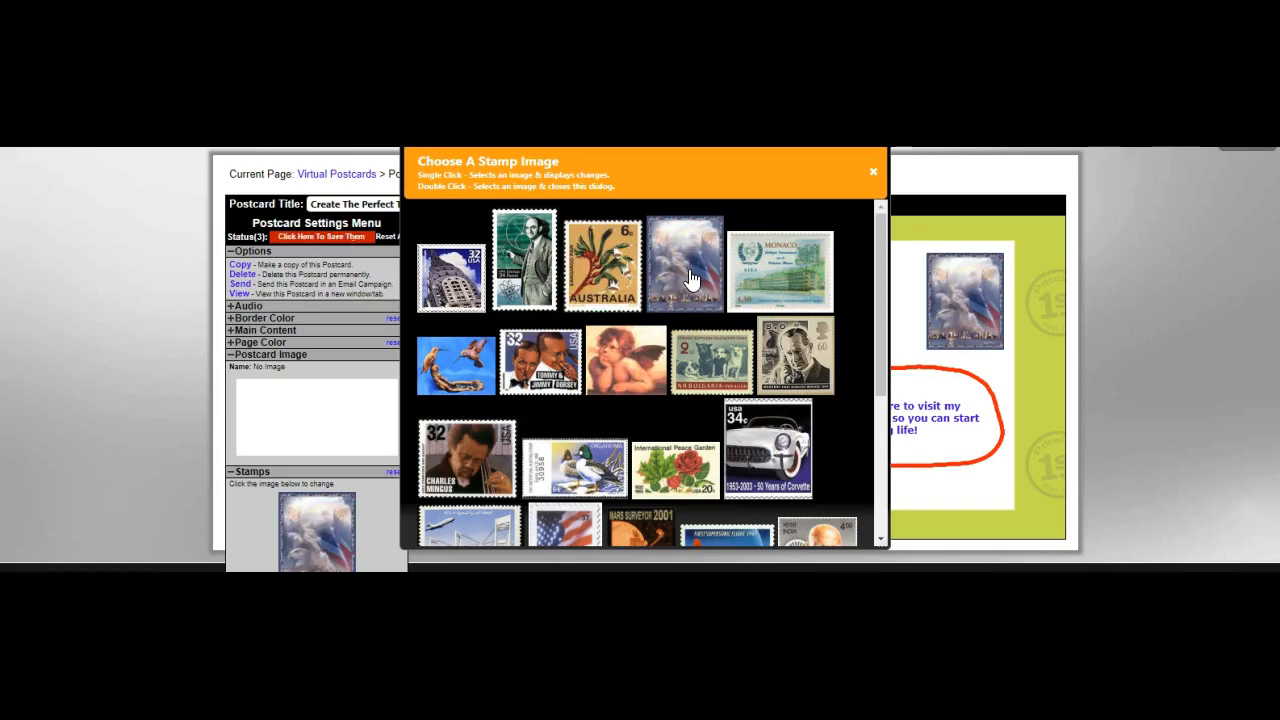
scroll(694, 389, "down", 3)
scroll(700, 389, "up", 2)
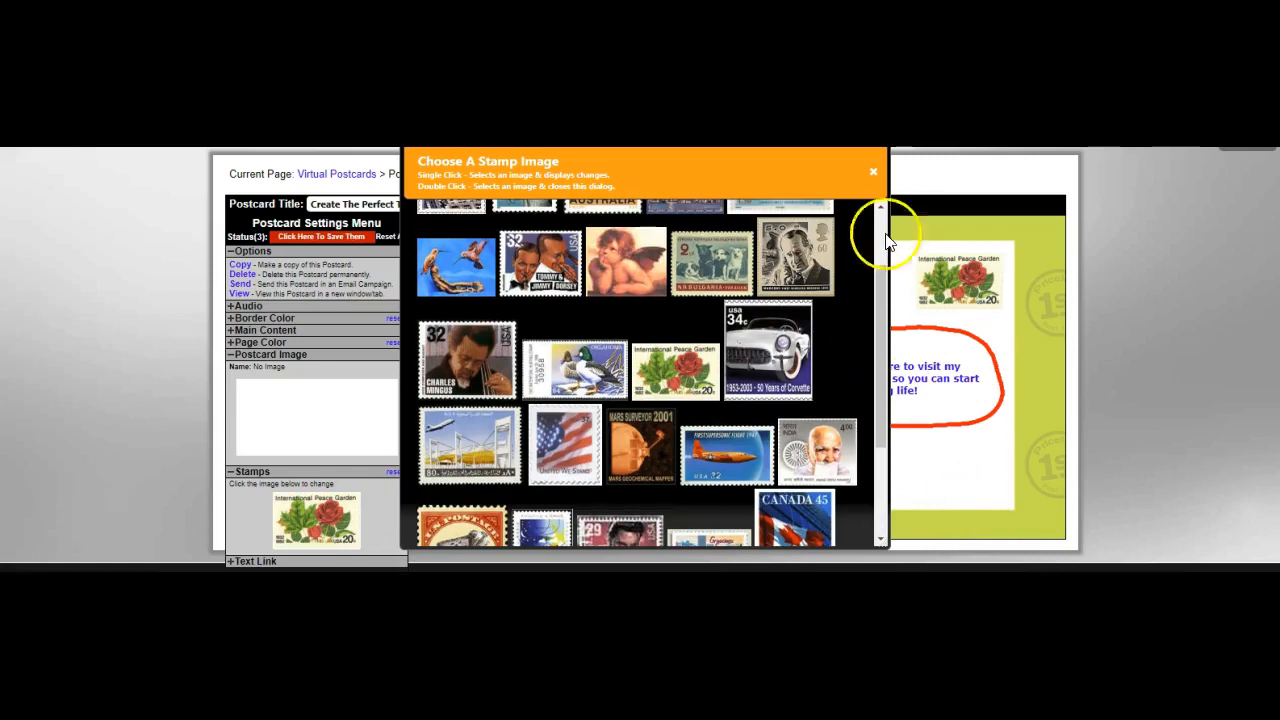
left_click(873, 171)
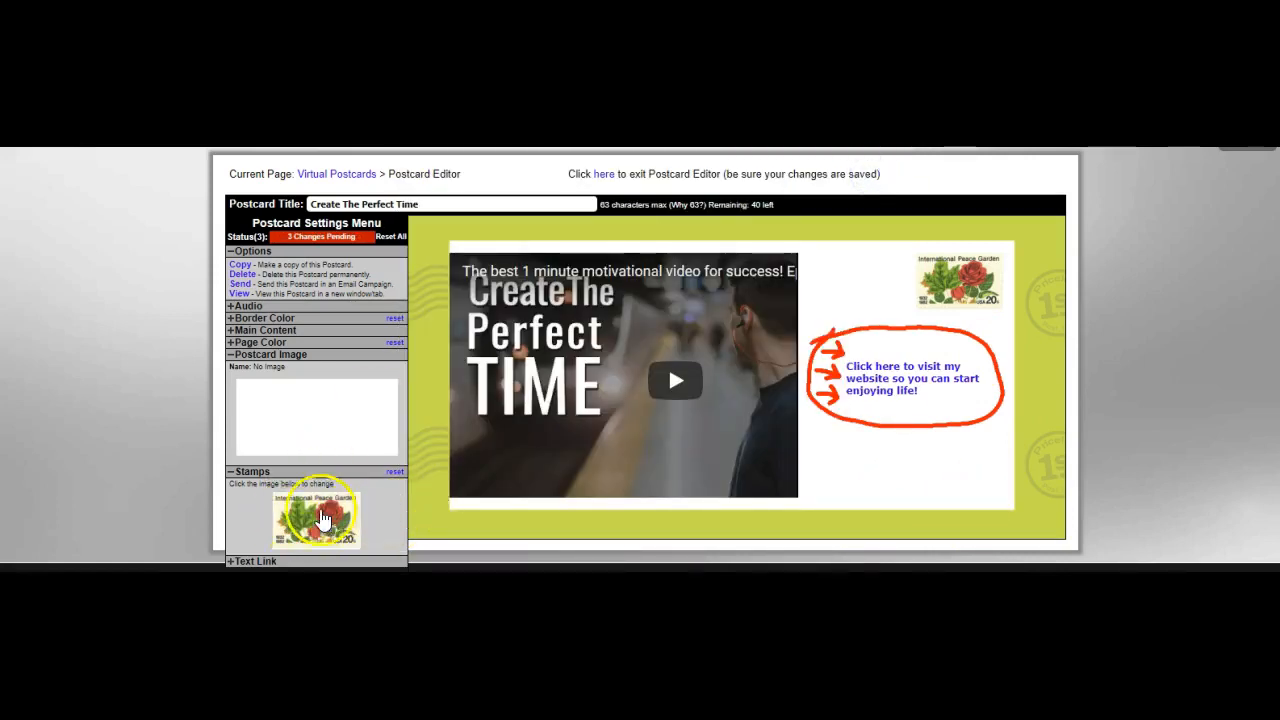
left_click(250, 471)
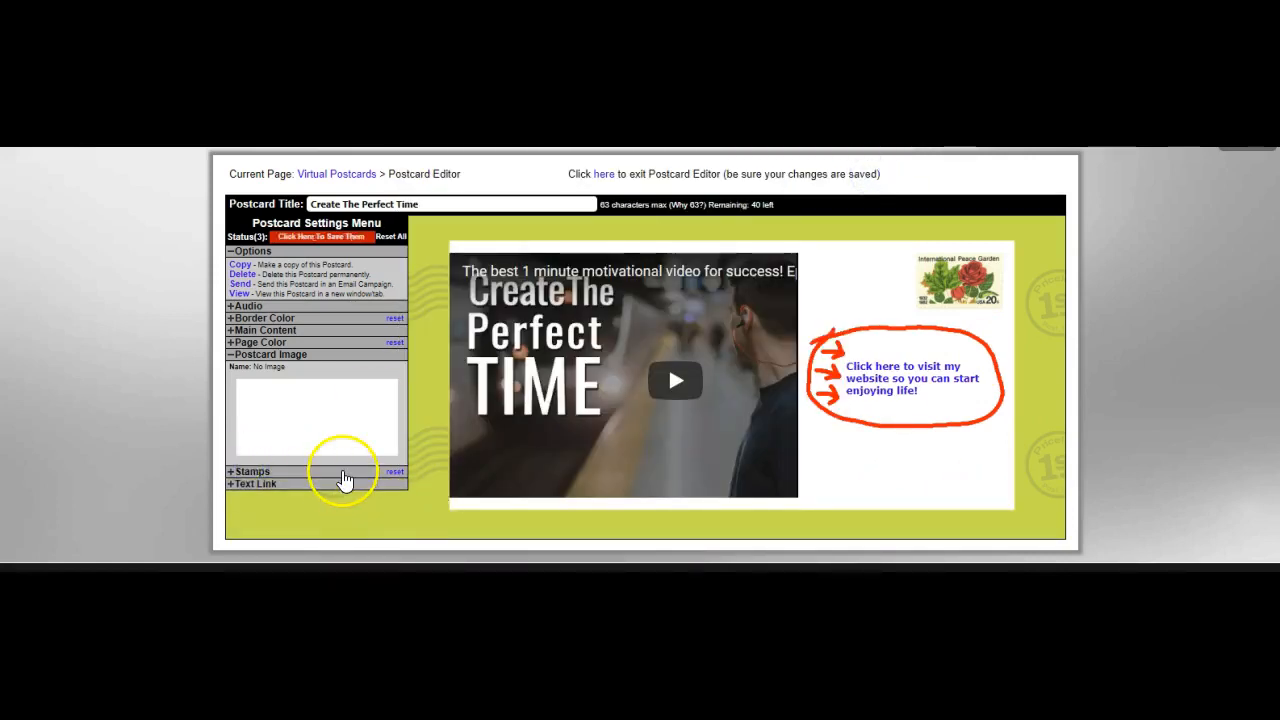
- Examine the text link's wording and destination settings in the Text Link Editor and close the editor
left_click(260, 484)
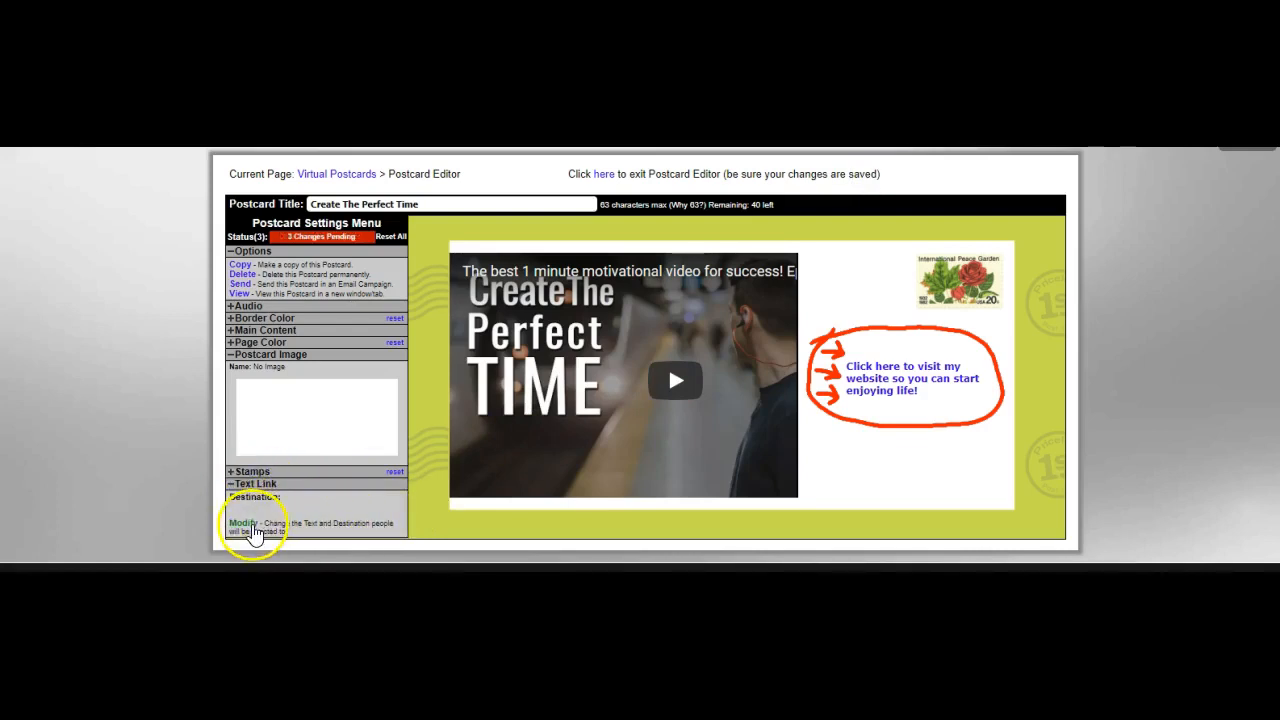
left_click(242, 522)
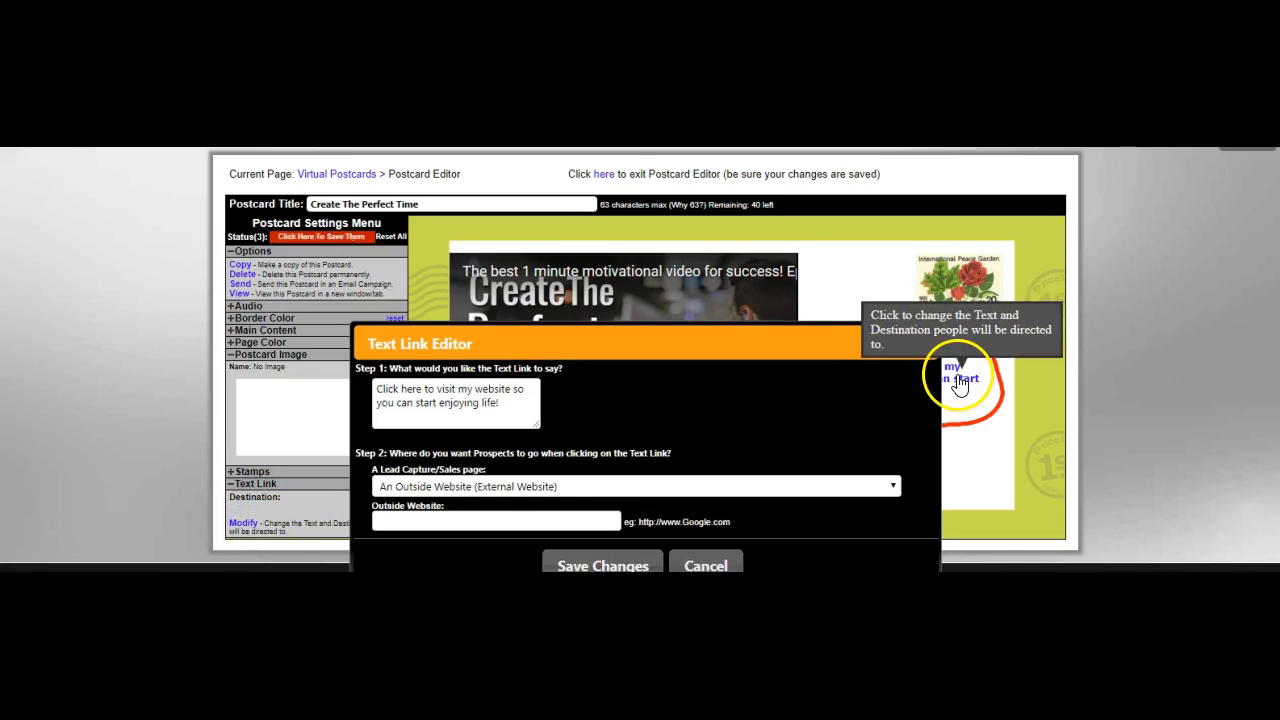
left_click(410, 412)
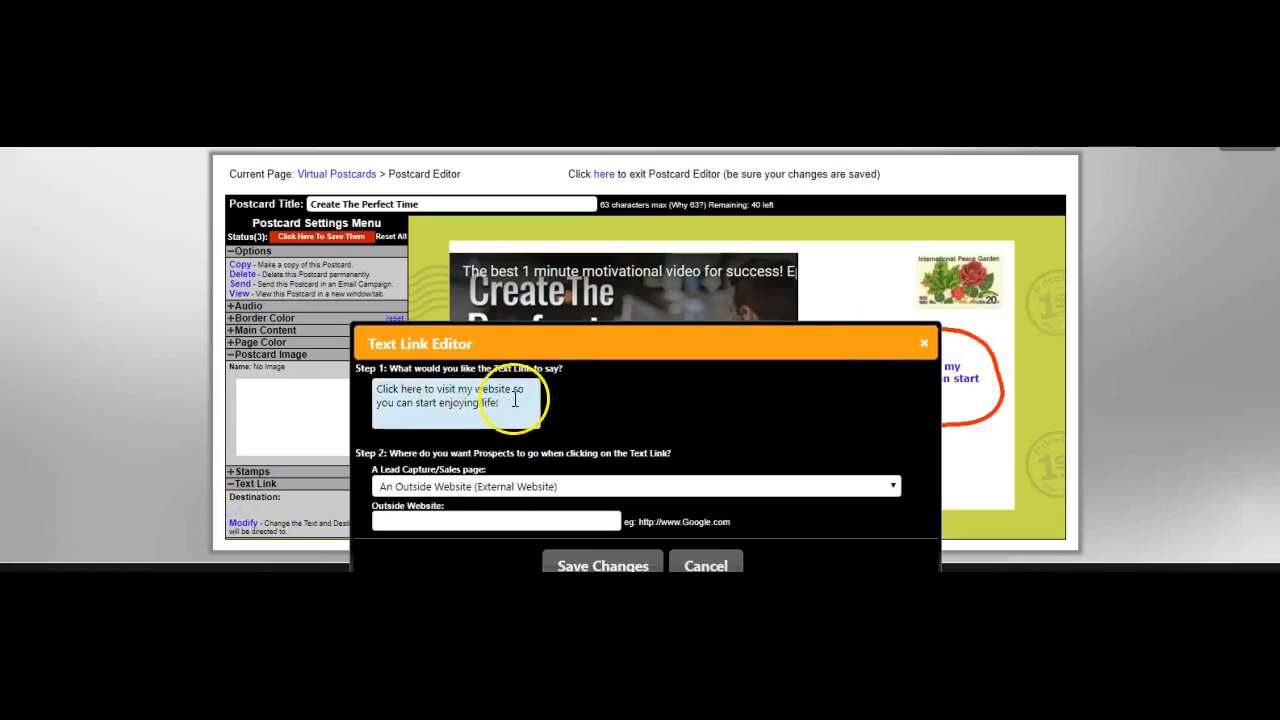
left_click(922, 343)
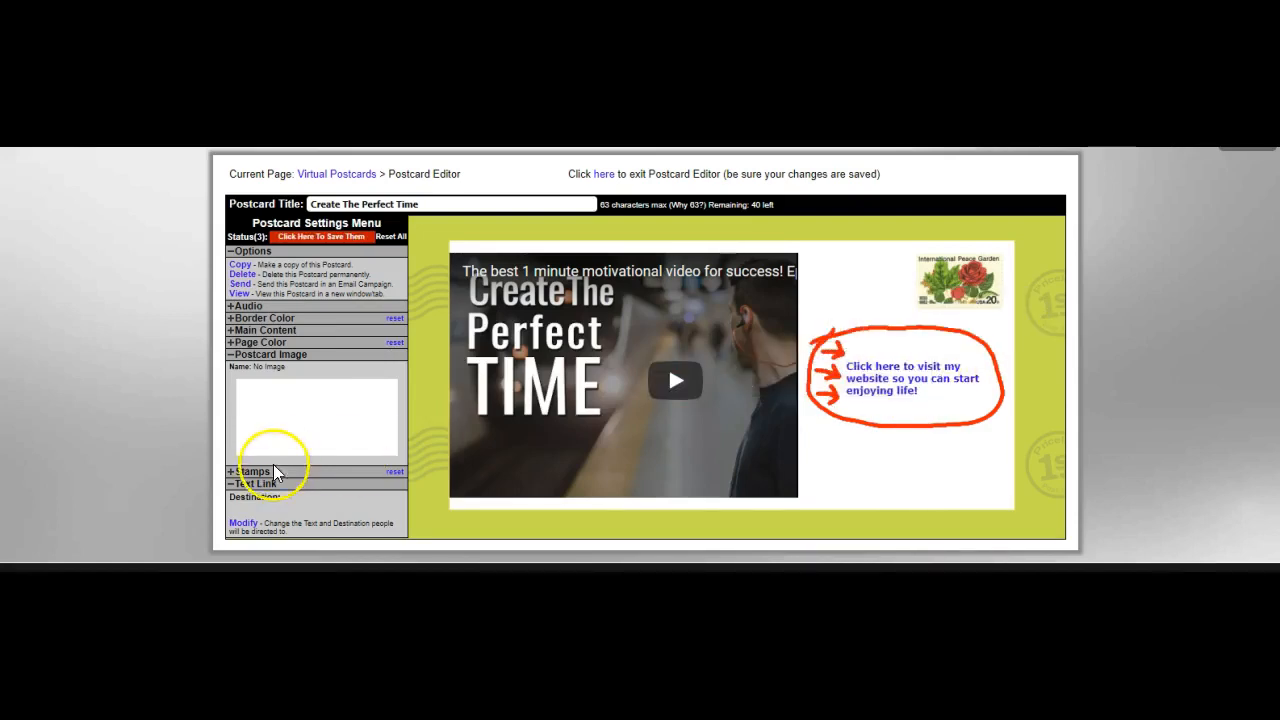
- Reopen the text link settings, look through the destination pages and try PLS Hangouts as the link's destination
left_click(259, 486)
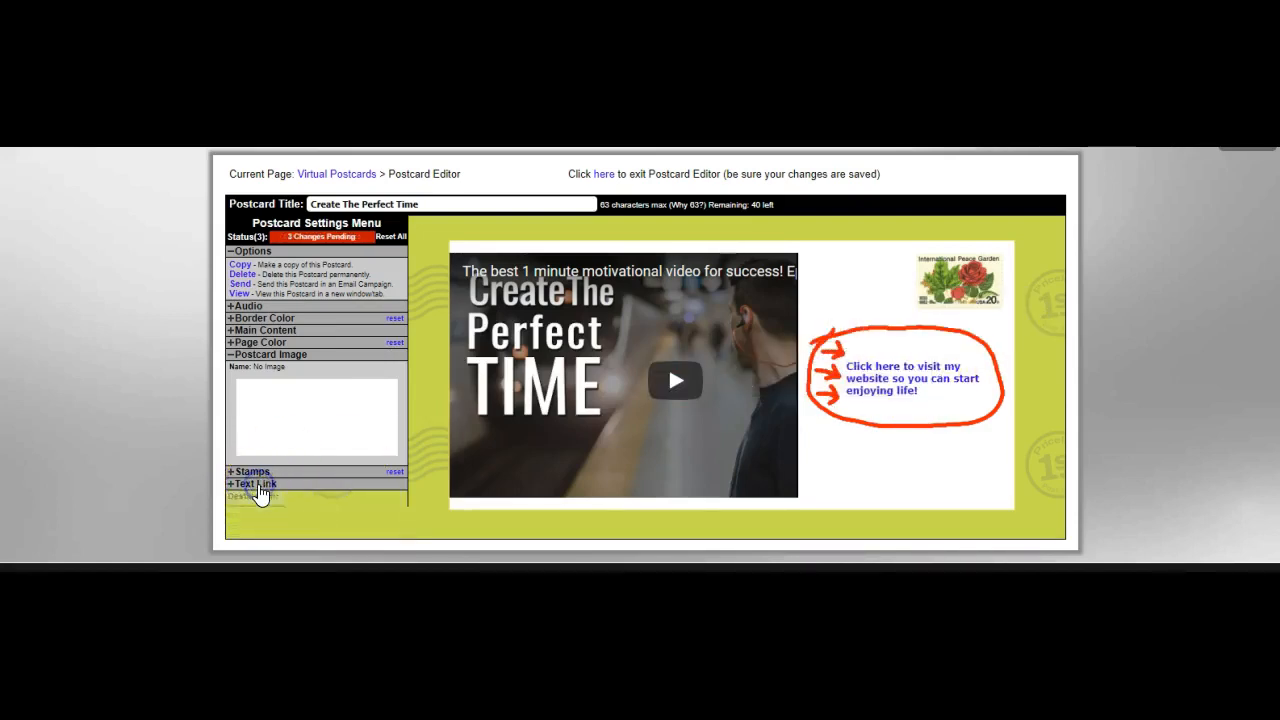
left_click(259, 486)
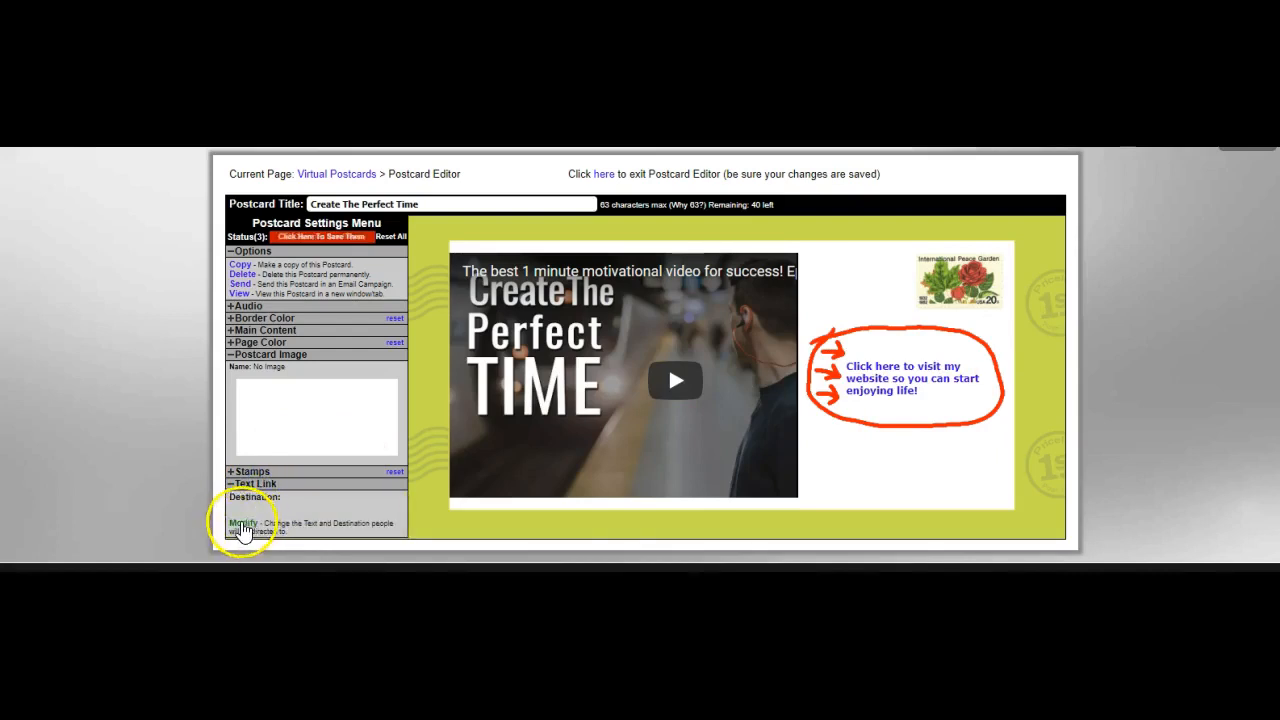
left_click(243, 522)
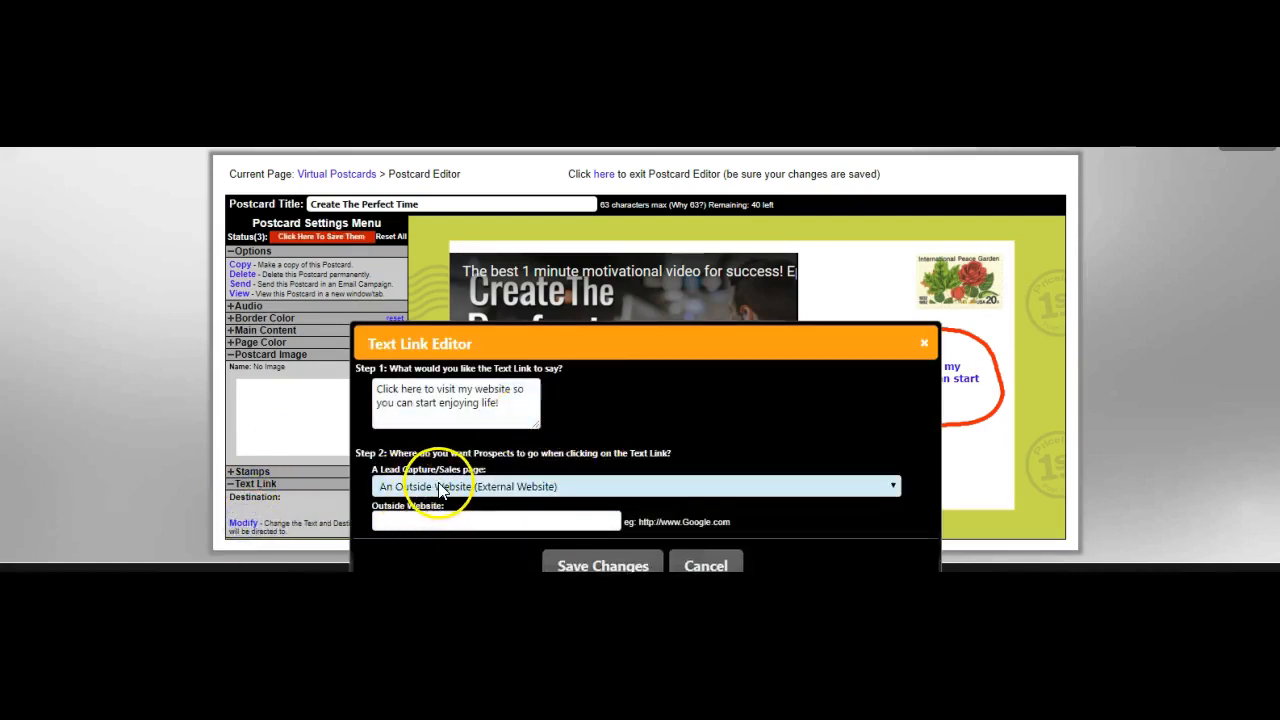
left_click(560, 484)
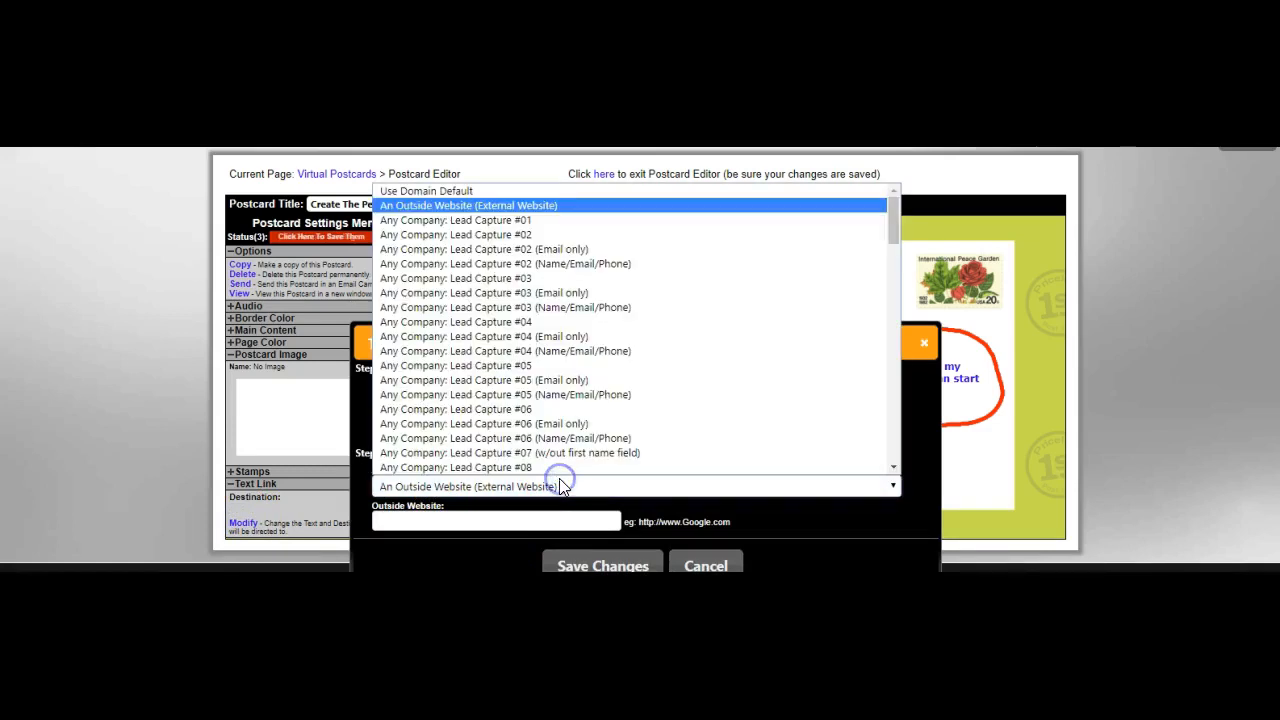
scroll(580, 300, "down", 6)
scroll(577, 341, "down", 8)
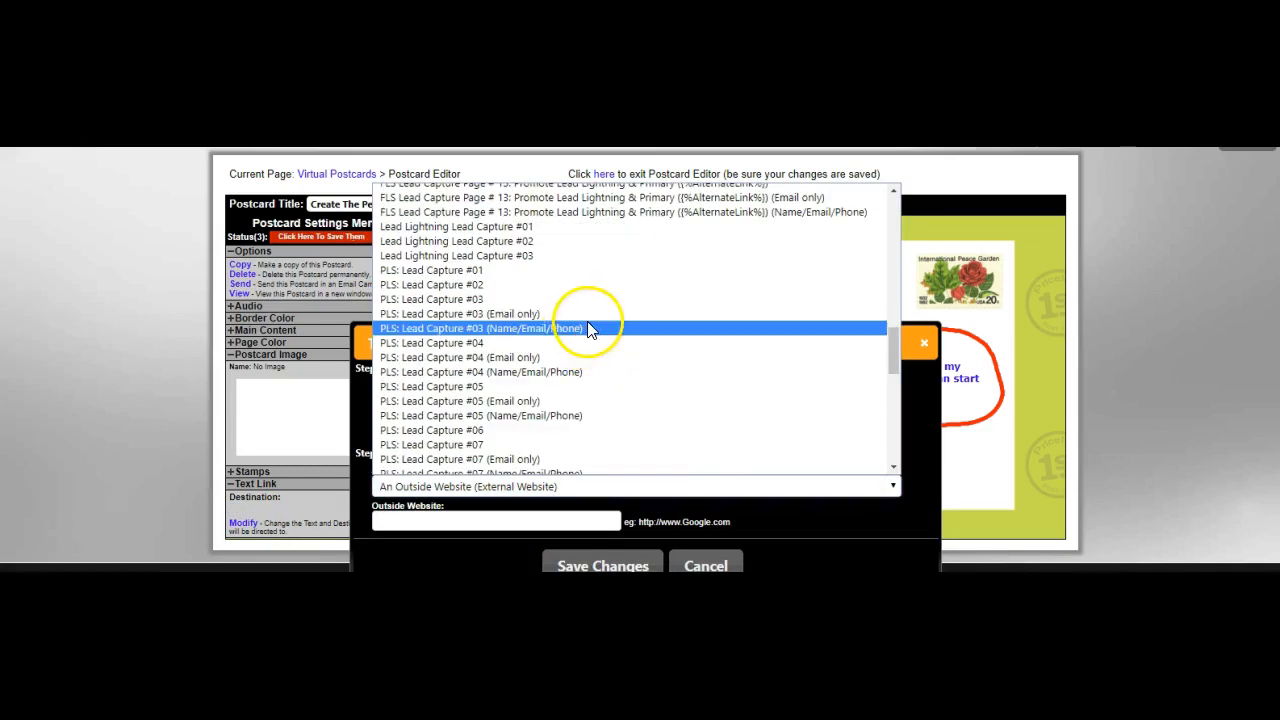
scroll(566, 358, "up", 3)
scroll(565, 358, "down", 8)
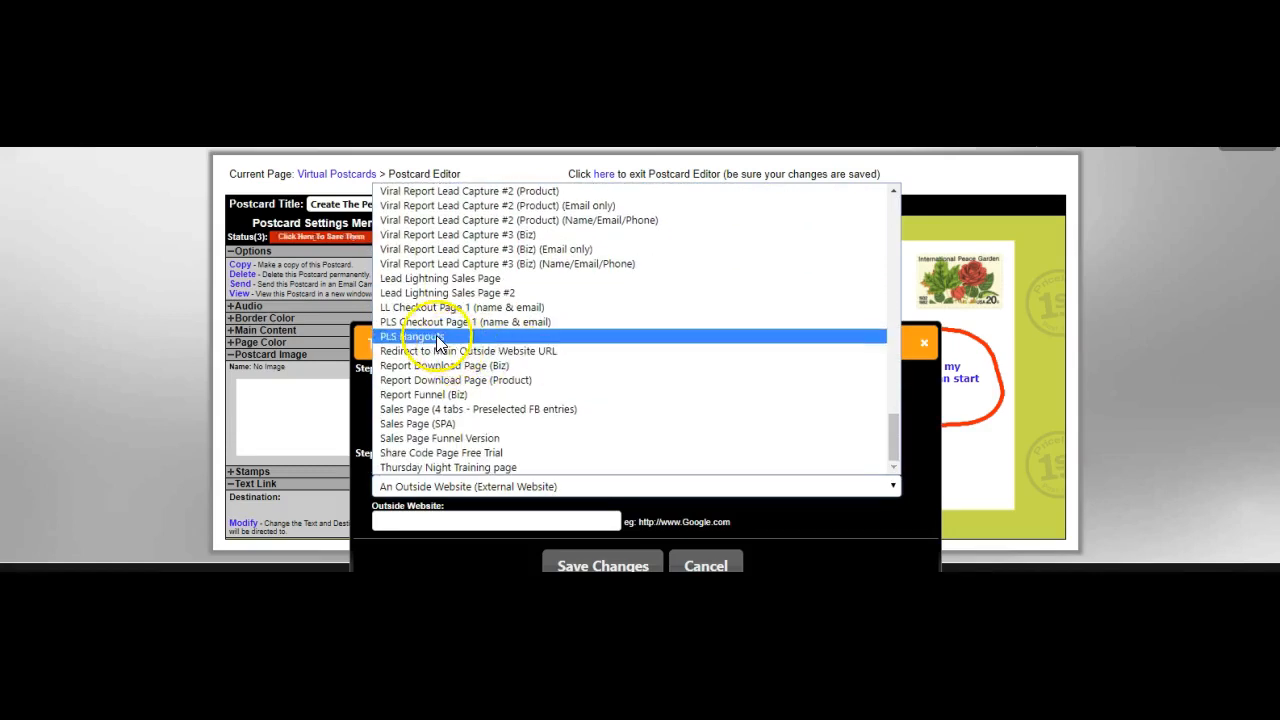
left_click(438, 335)
left_click(560, 565)
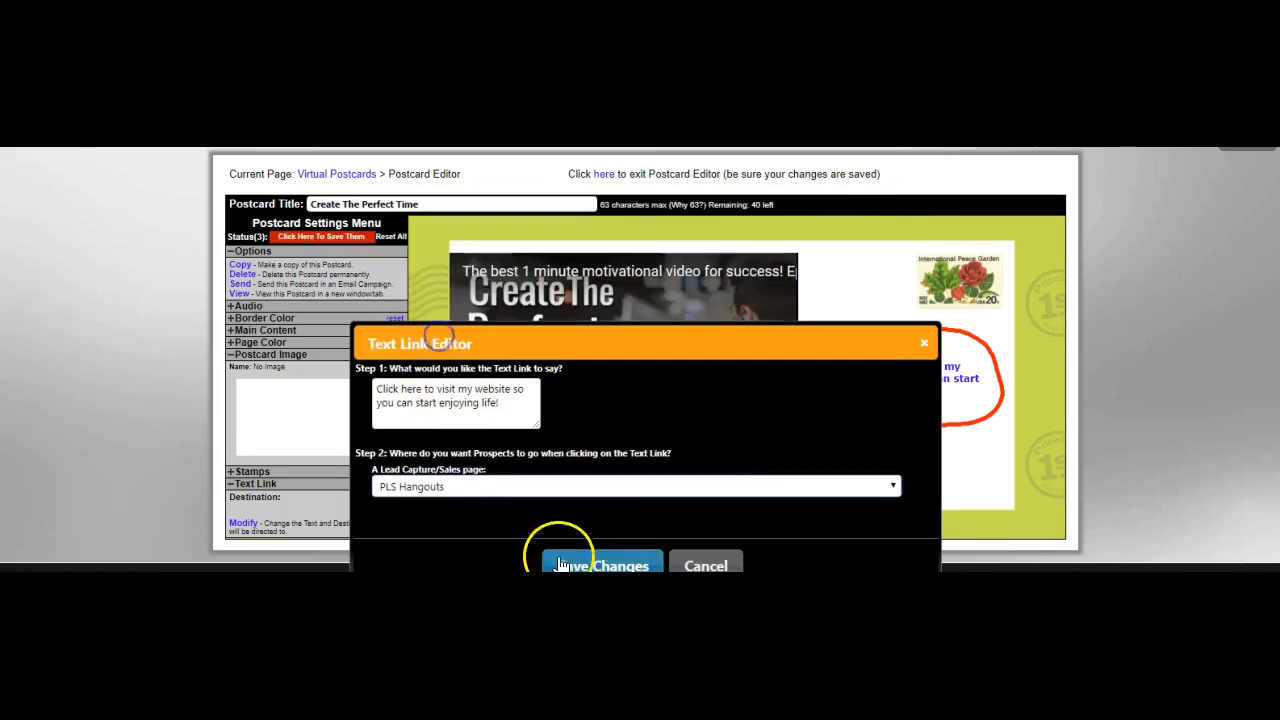
- Try Use Domain Default as the text link's destination page
left_click(502, 481)
scroll(500, 409, "up", 15)
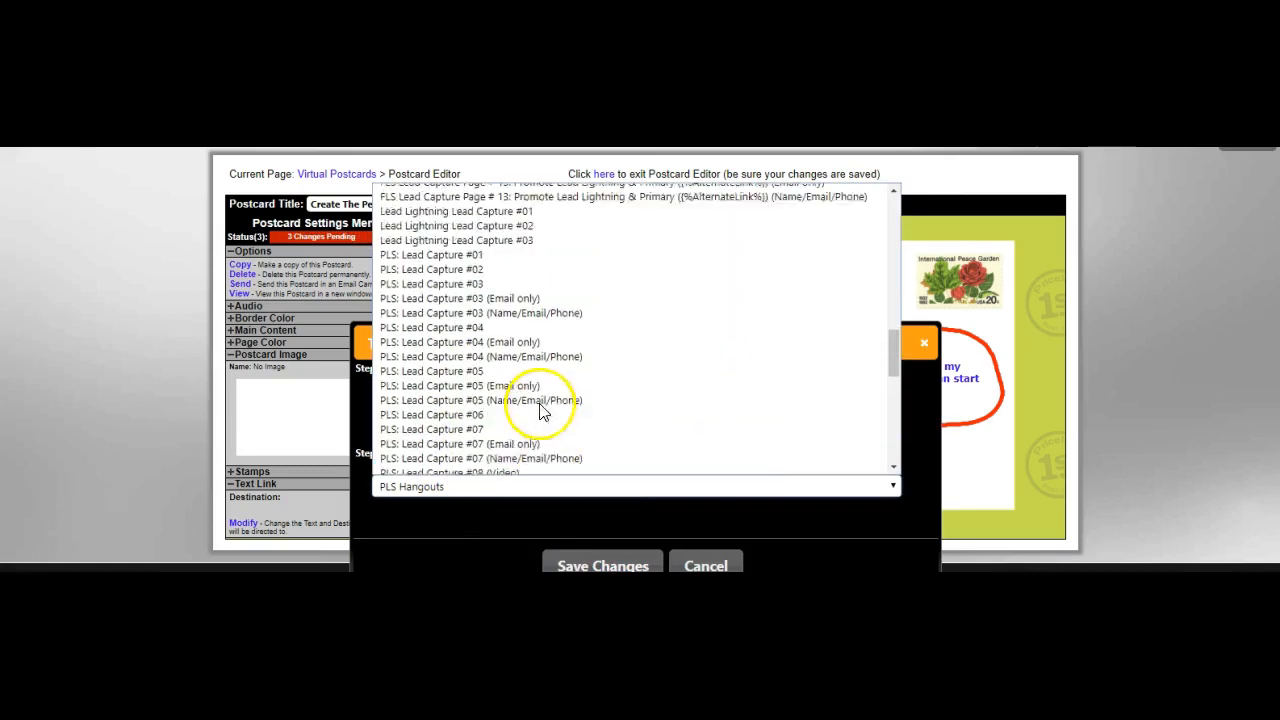
left_click(482, 190)
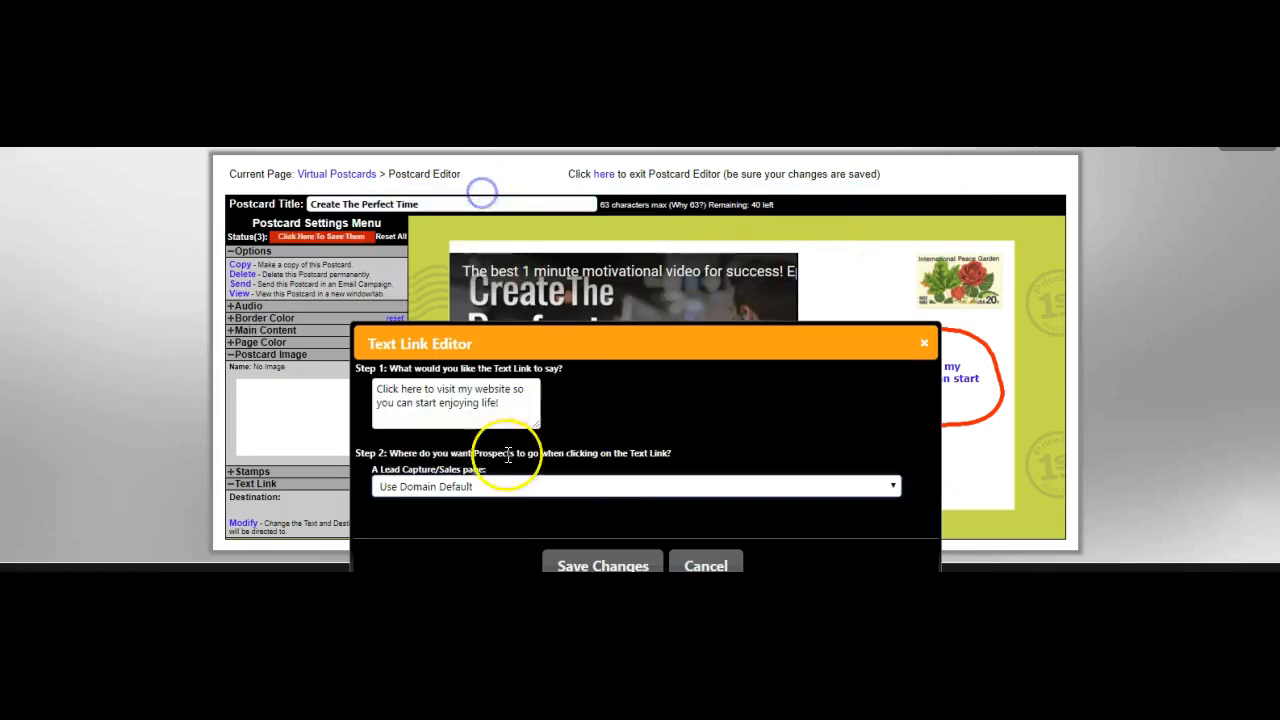
left_click(527, 490)
left_click(539, 484)
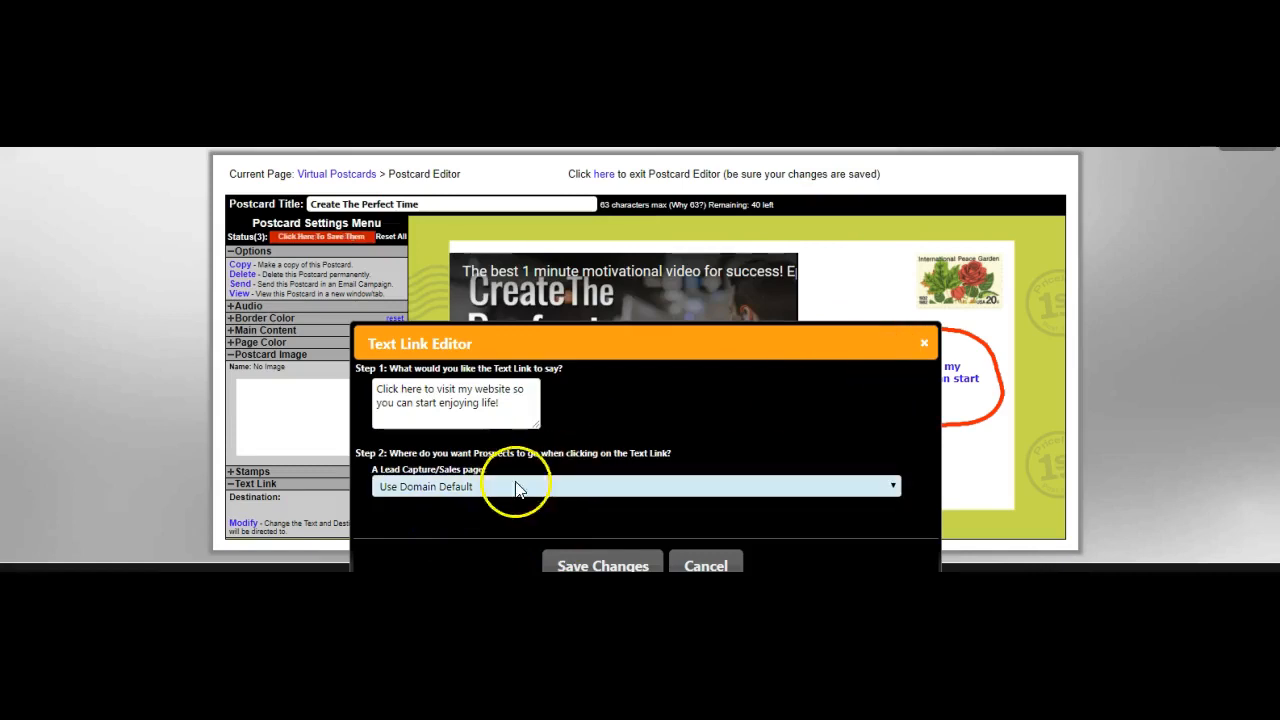
- Try An Outside Website (External Website) as the link's destination and move the Text Link Editor up to reach its website address field
left_click(455, 490)
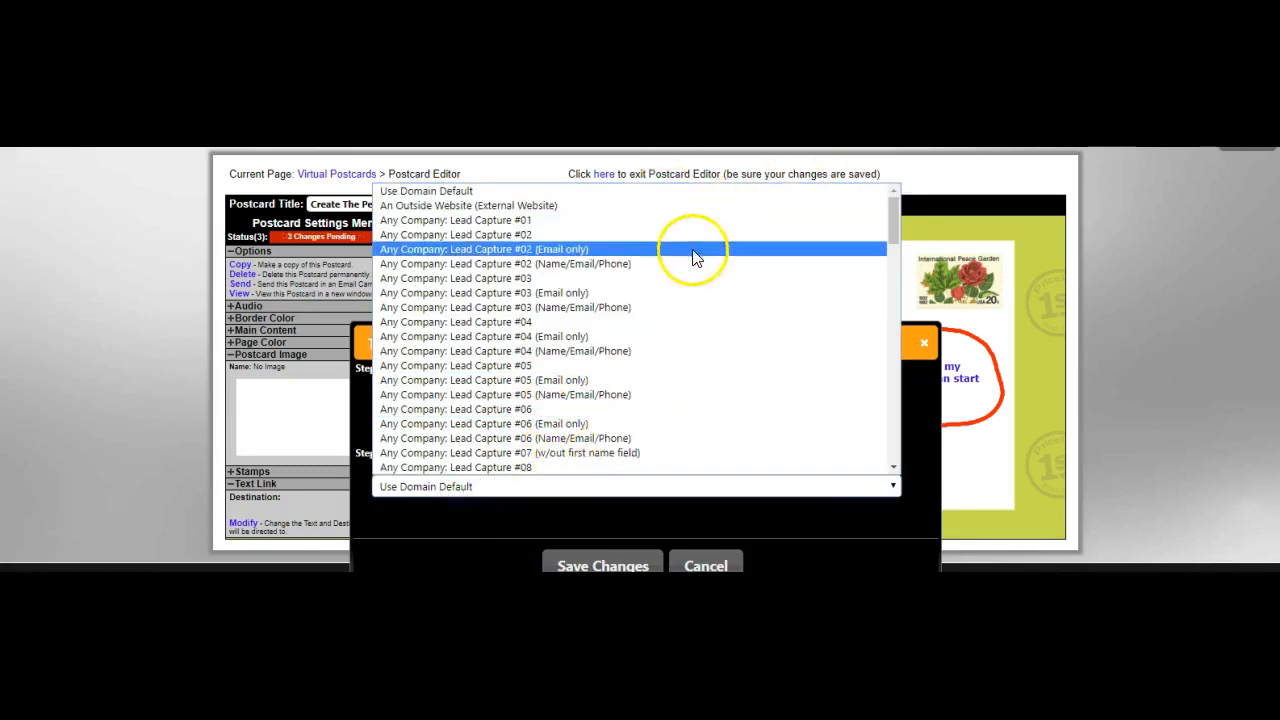
scroll(480, 400, "down", 15)
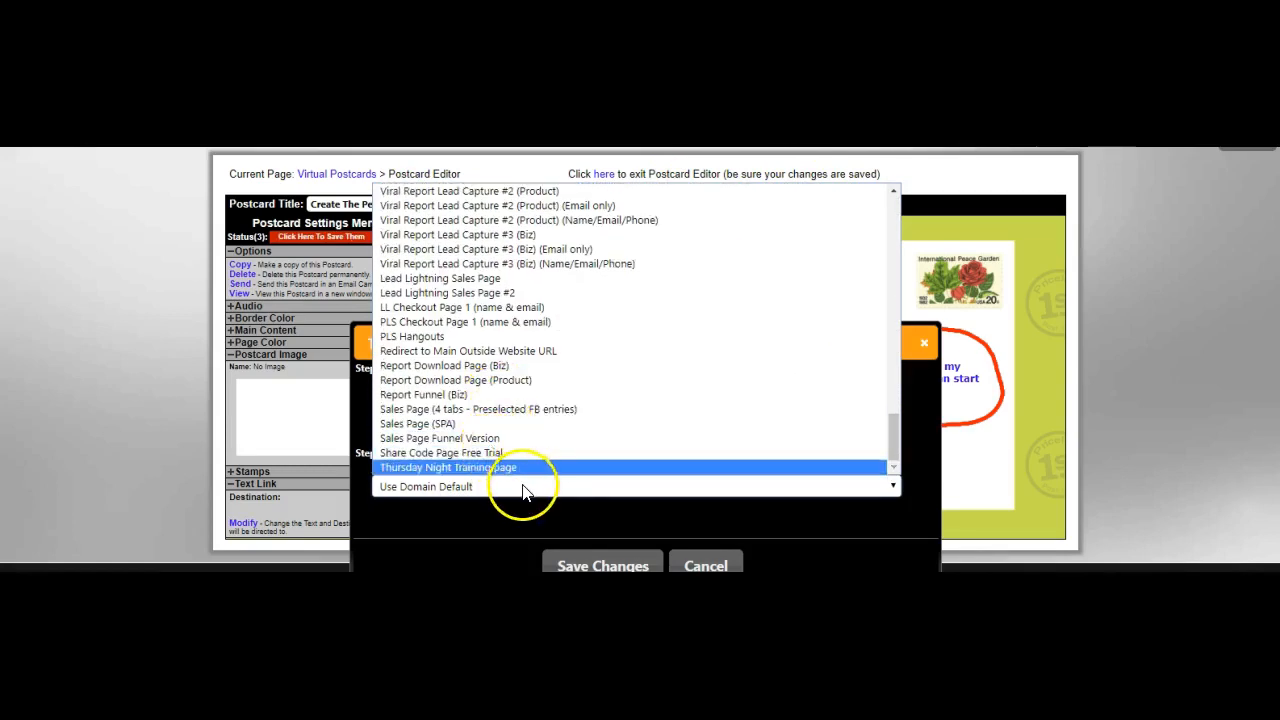
left_click(523, 486)
left_click(446, 417)
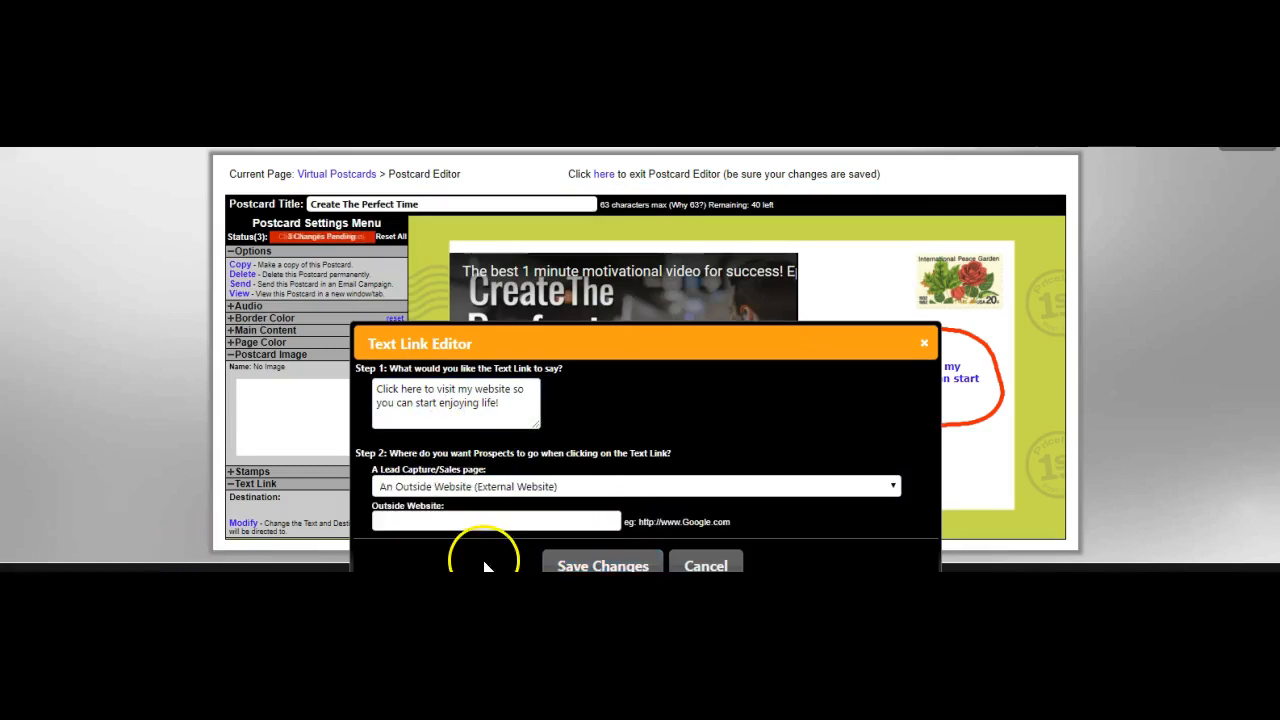
left_click(523, 486)
left_click(523, 503)
left_click_drag(617, 352, 613, 308)
left_click(400, 474)
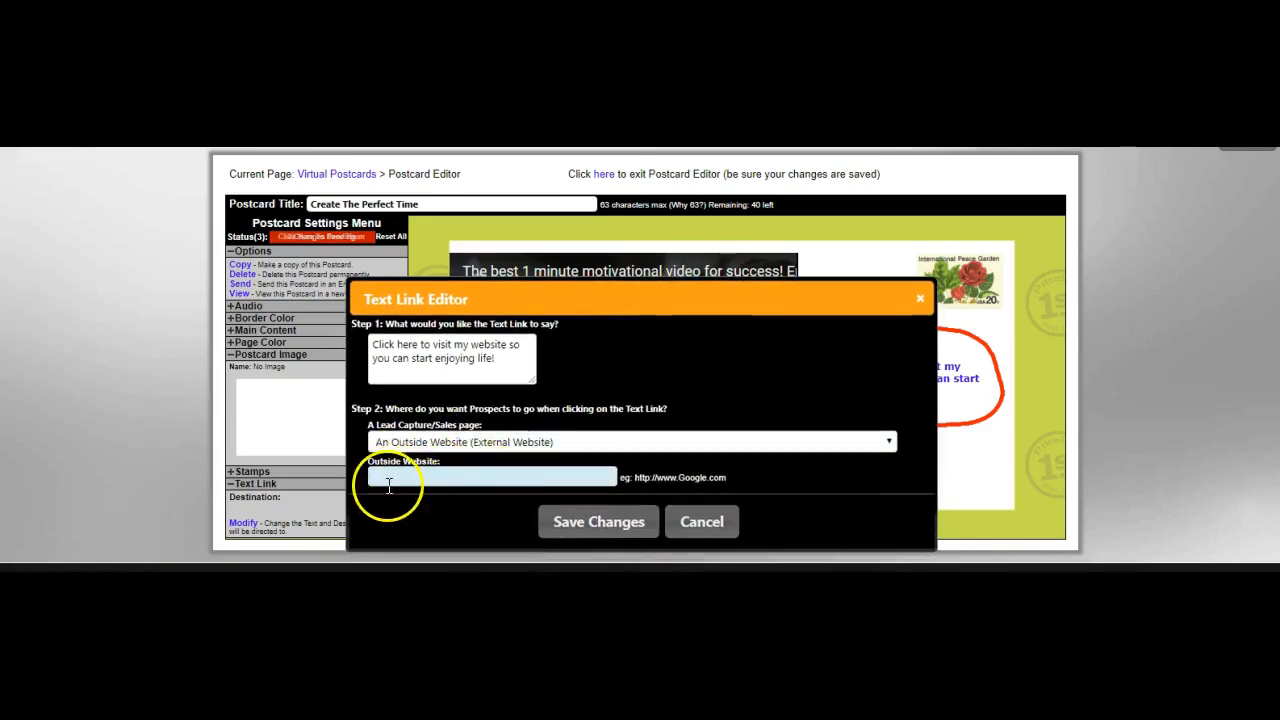
left_click(425, 446)
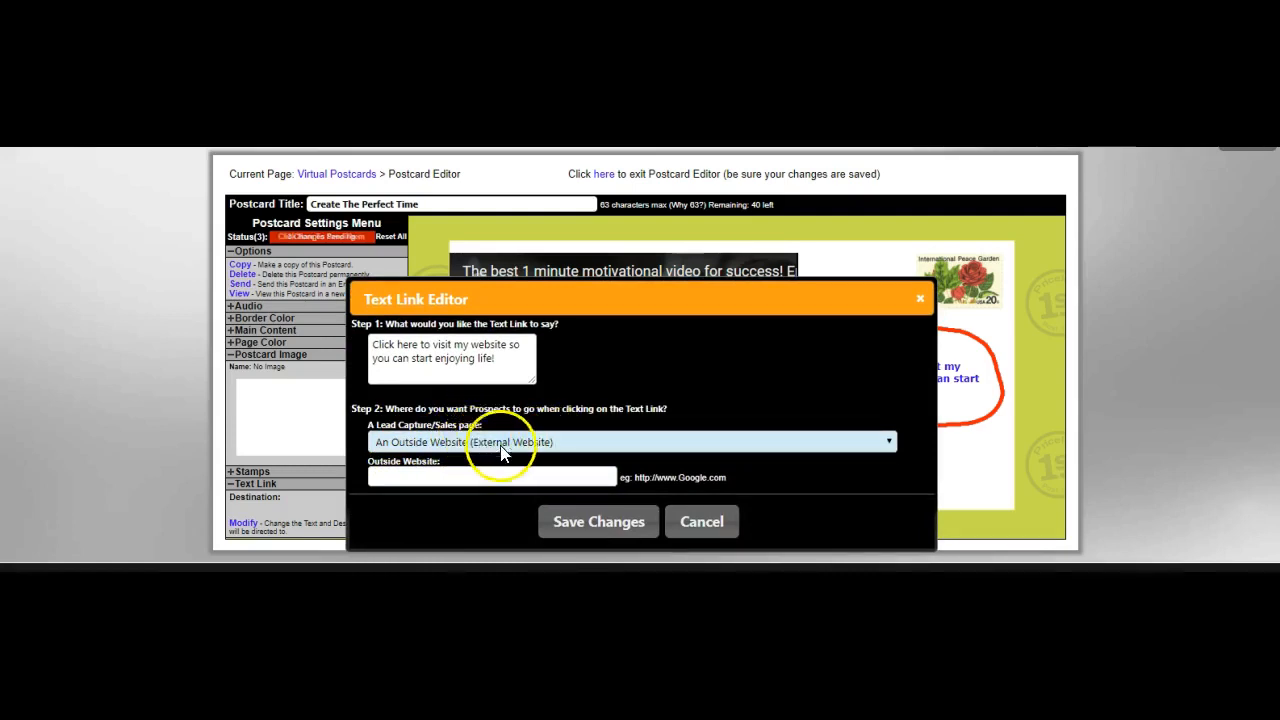
left_click(467, 474)
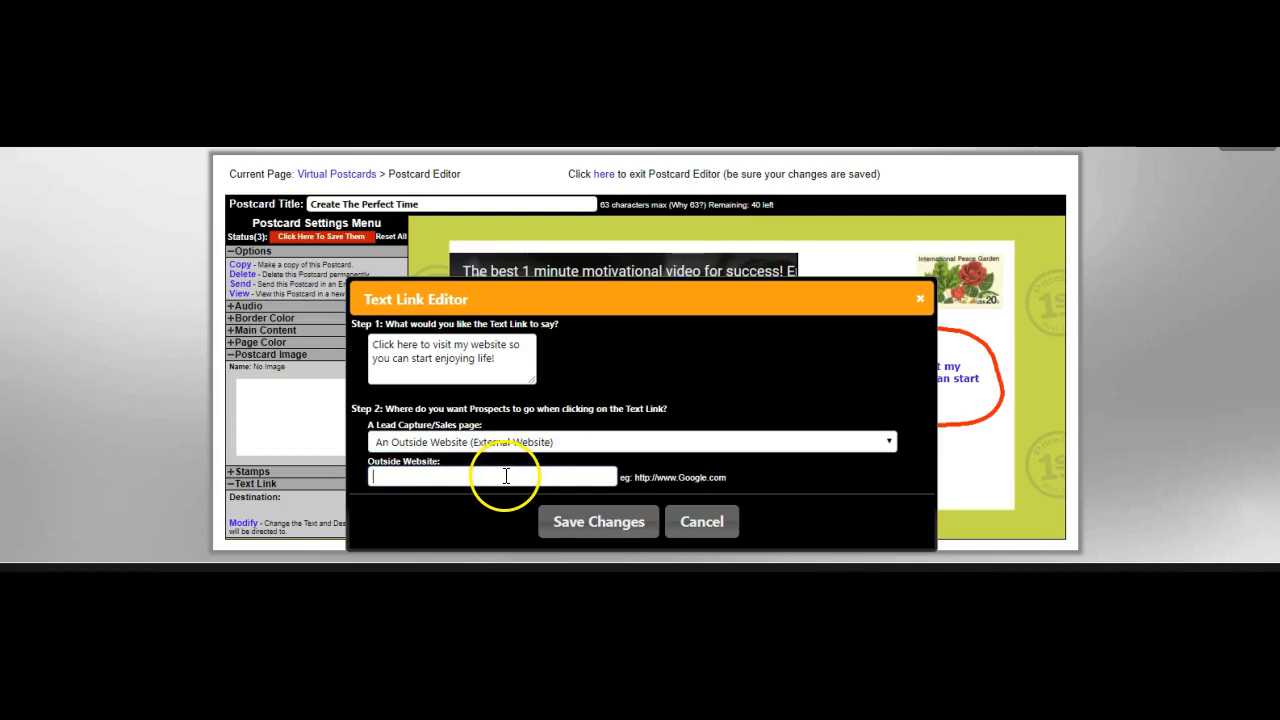
- Switch the link's destination back to PLS Hangouts and cancel the Text Link Editor
left_click(463, 441)
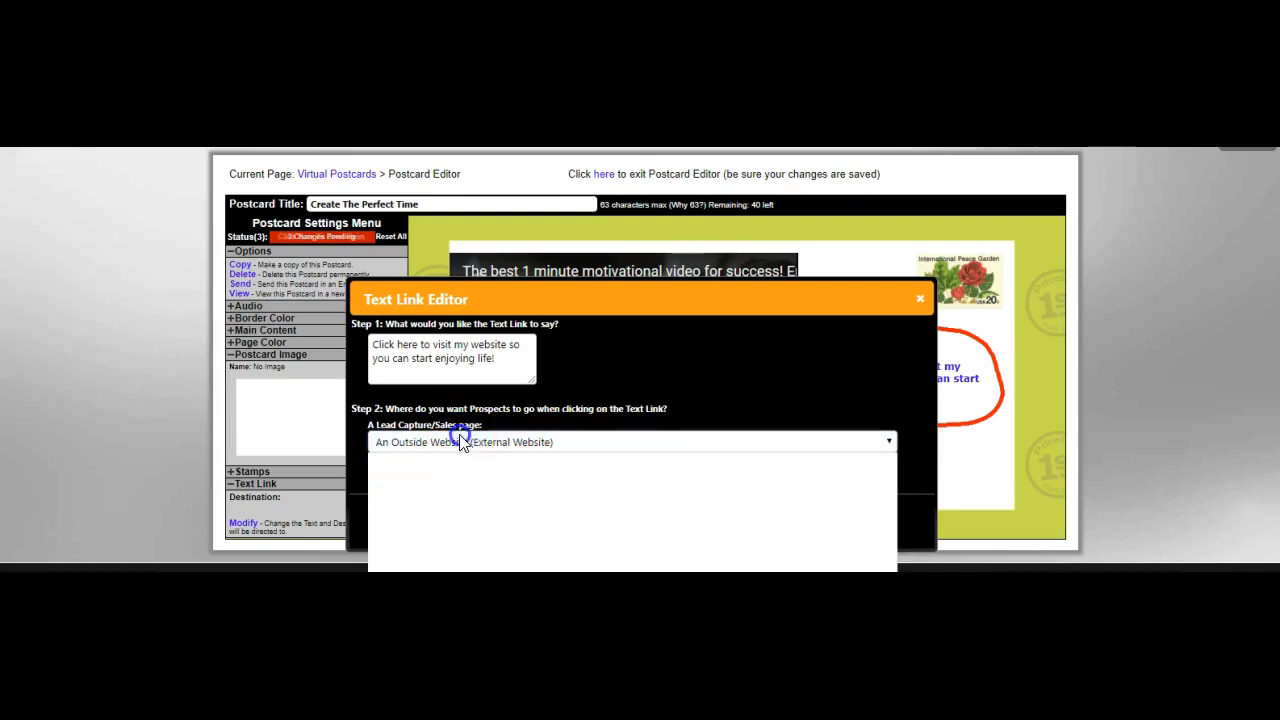
scroll(480, 480, "down", 5)
scroll(530, 484, "down", 6)
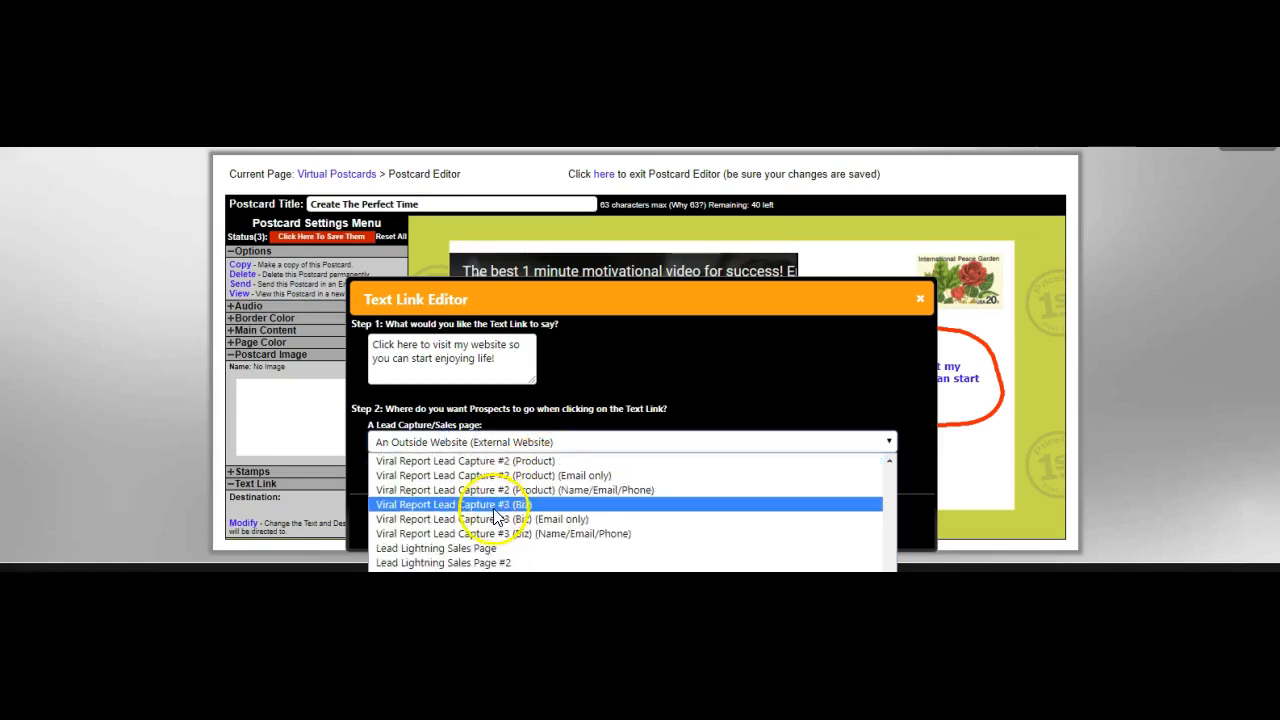
left_click(470, 535)
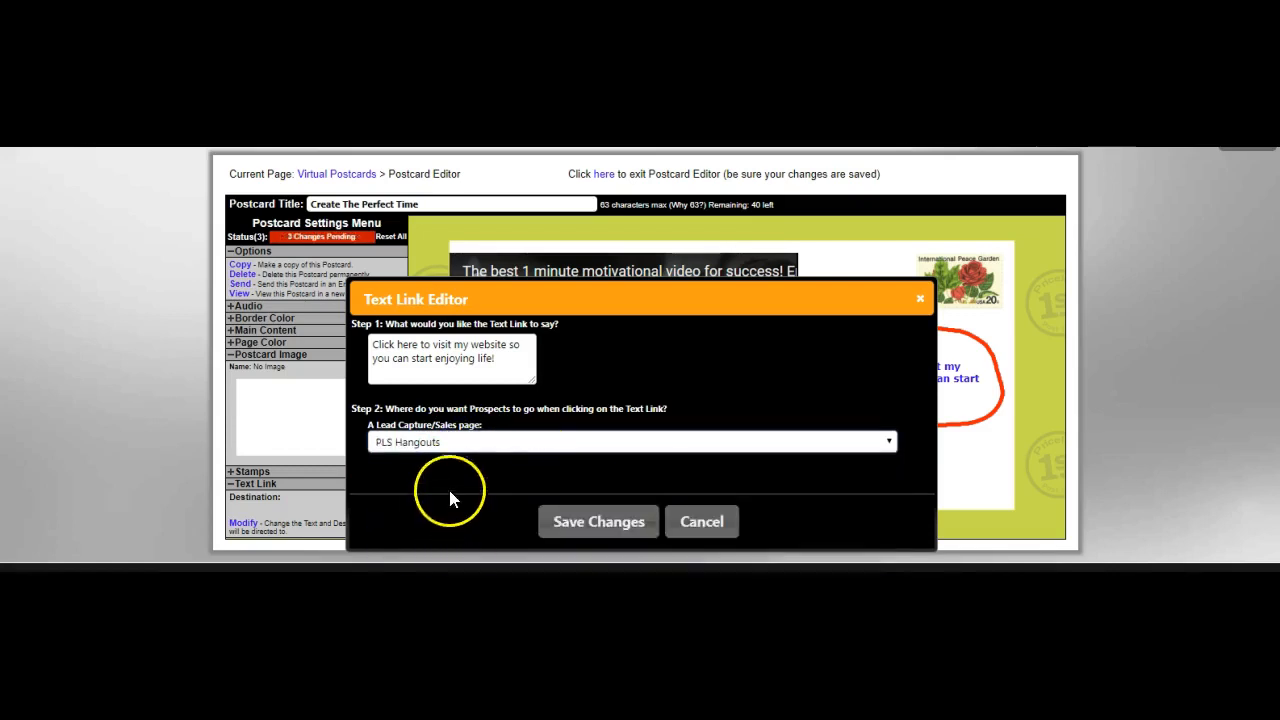
left_click(505, 442)
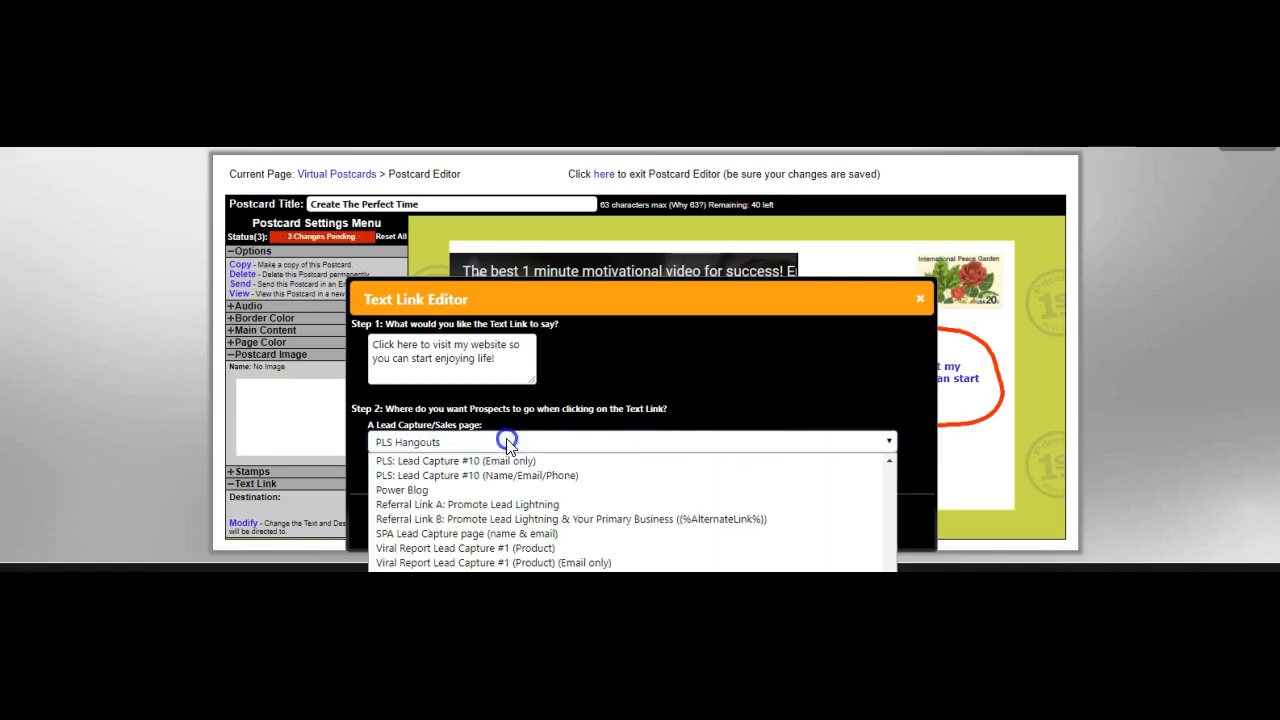
left_click(891, 446)
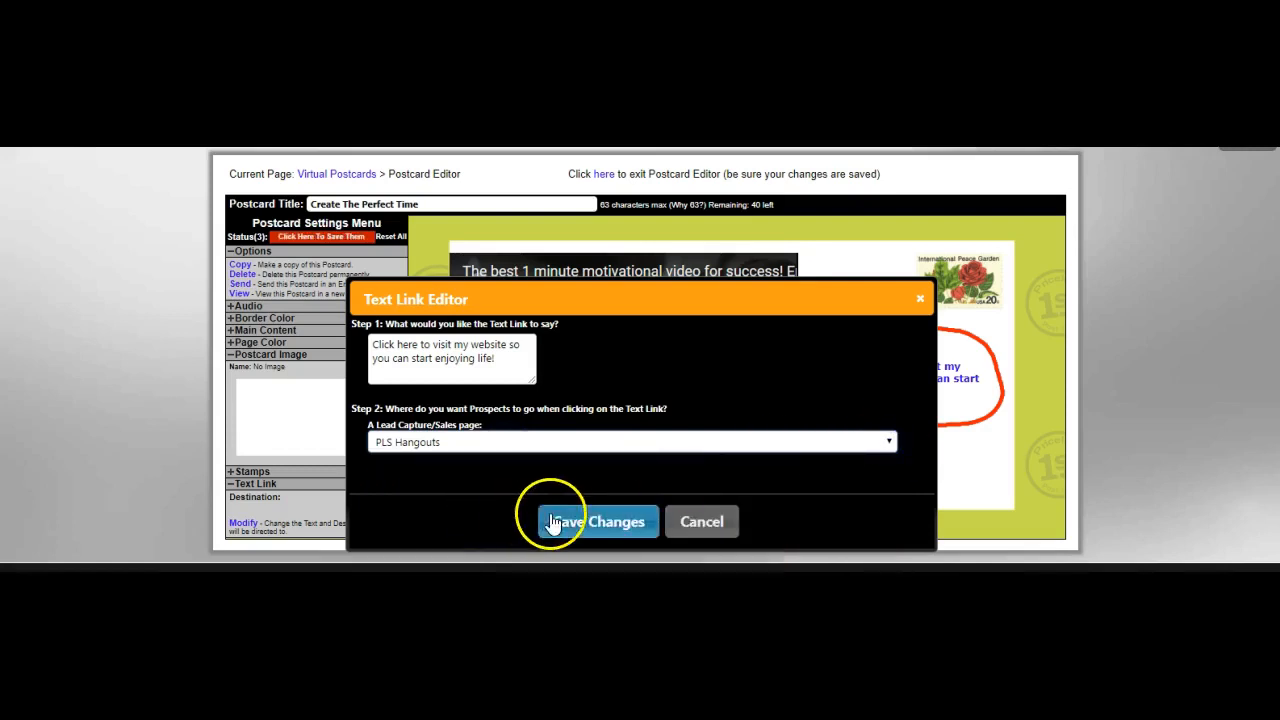
left_click(690, 517)
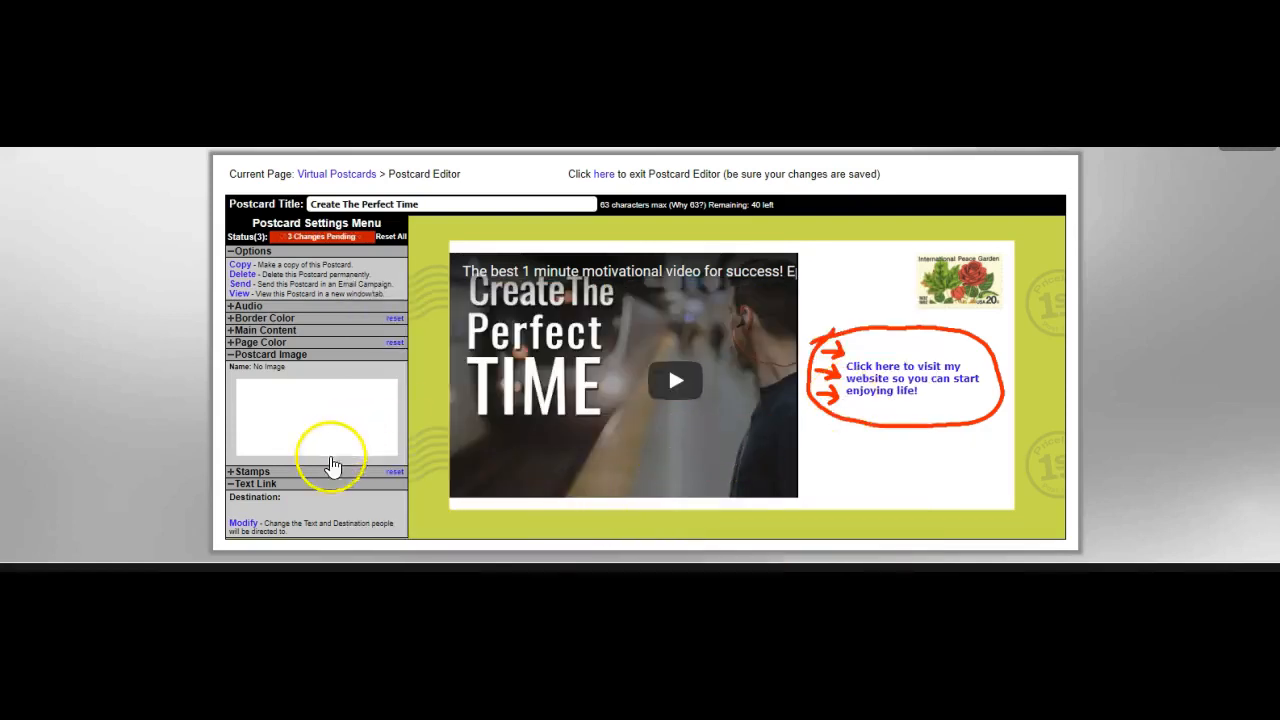
left_click(243, 523)
left_click(466, 517)
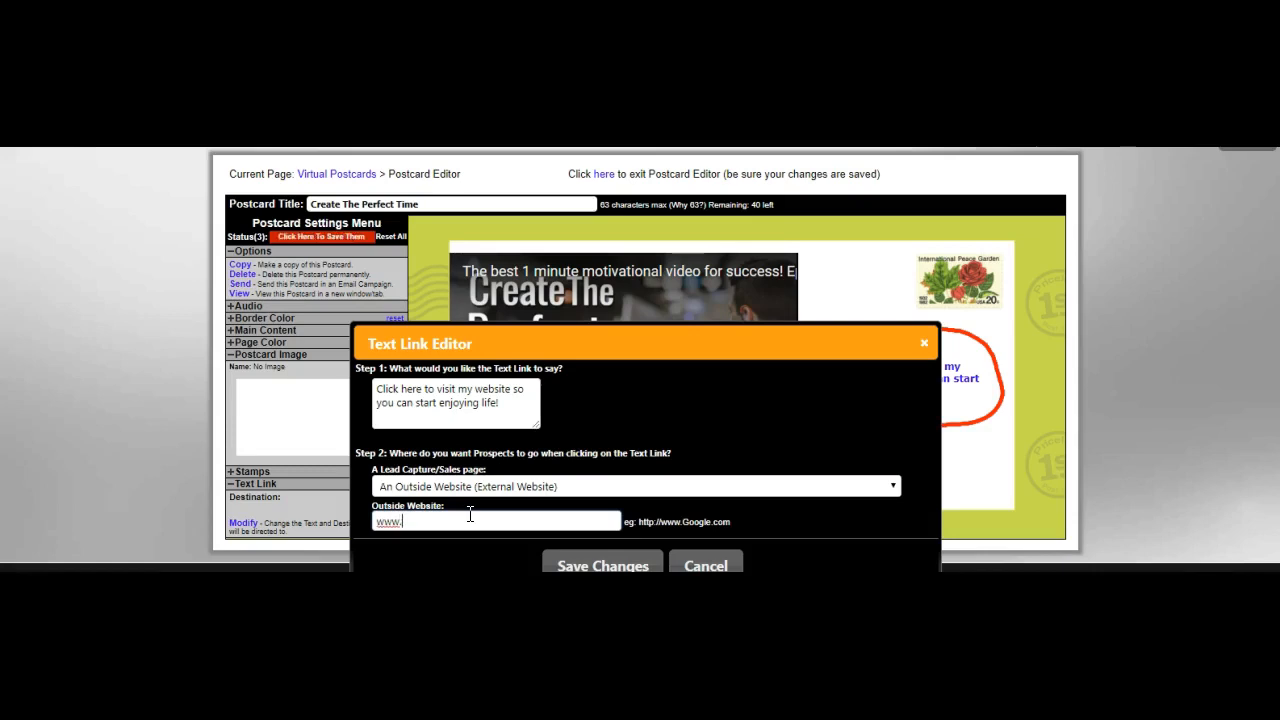
type("gle.com")
left_click(621, 566)
left_click(621, 566)
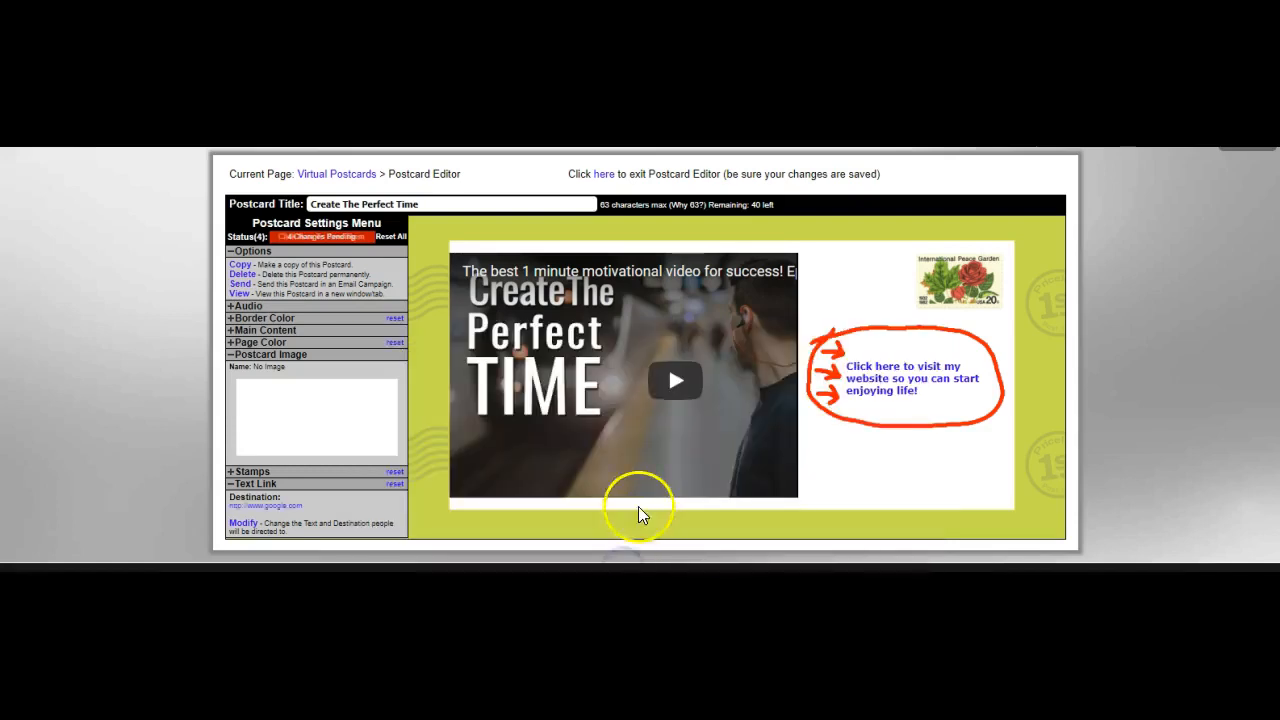
left_click(315, 238)
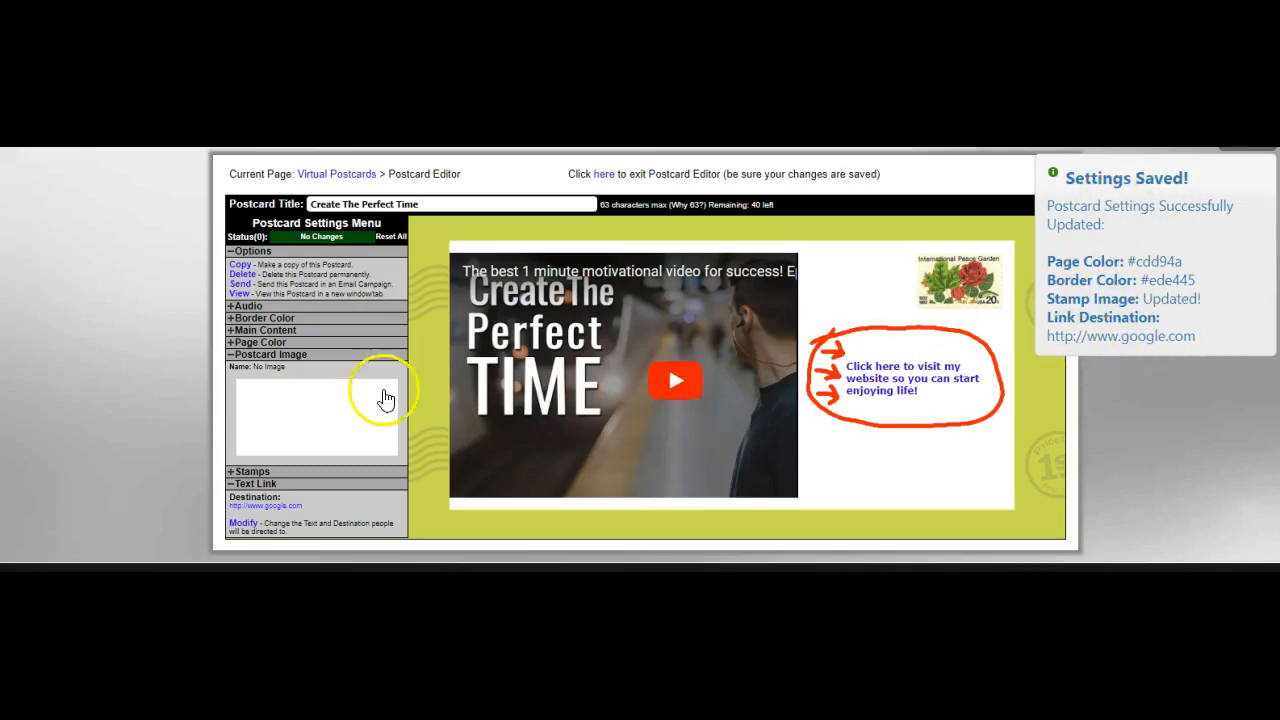
- View the saved postcard and test its video playback, text link and sharing options
left_click(242, 292)
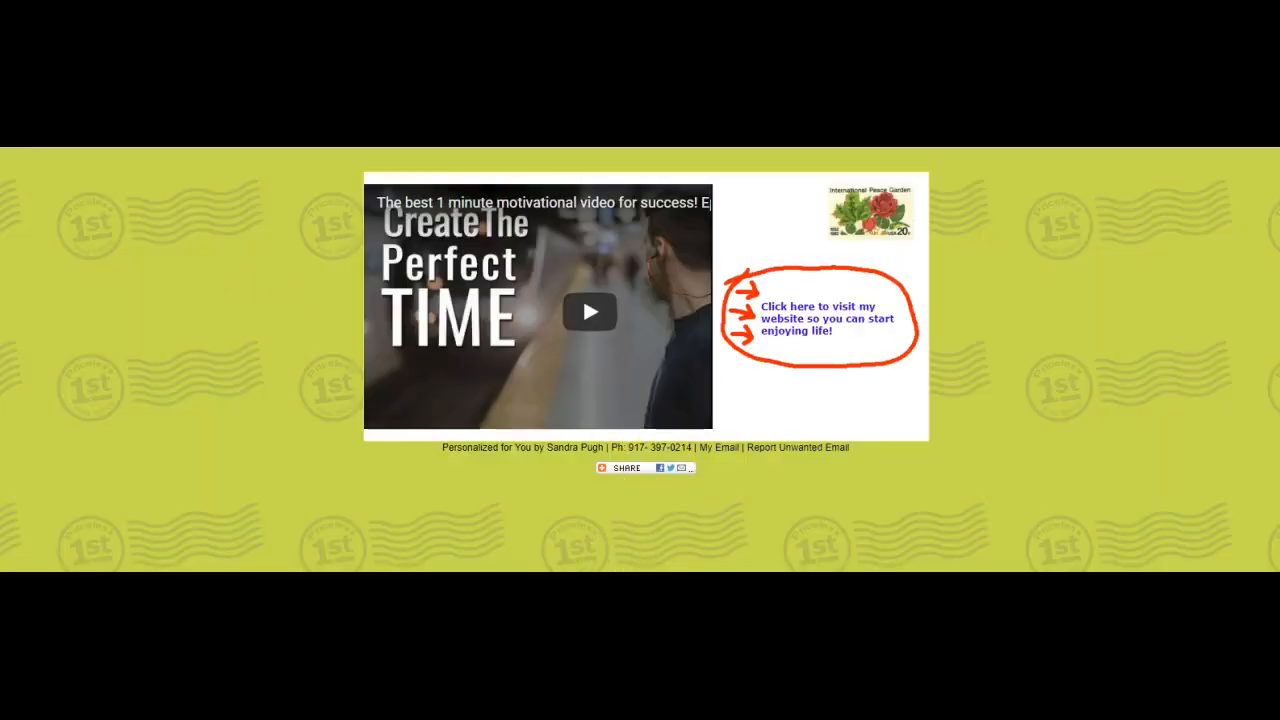
left_click(588, 313)
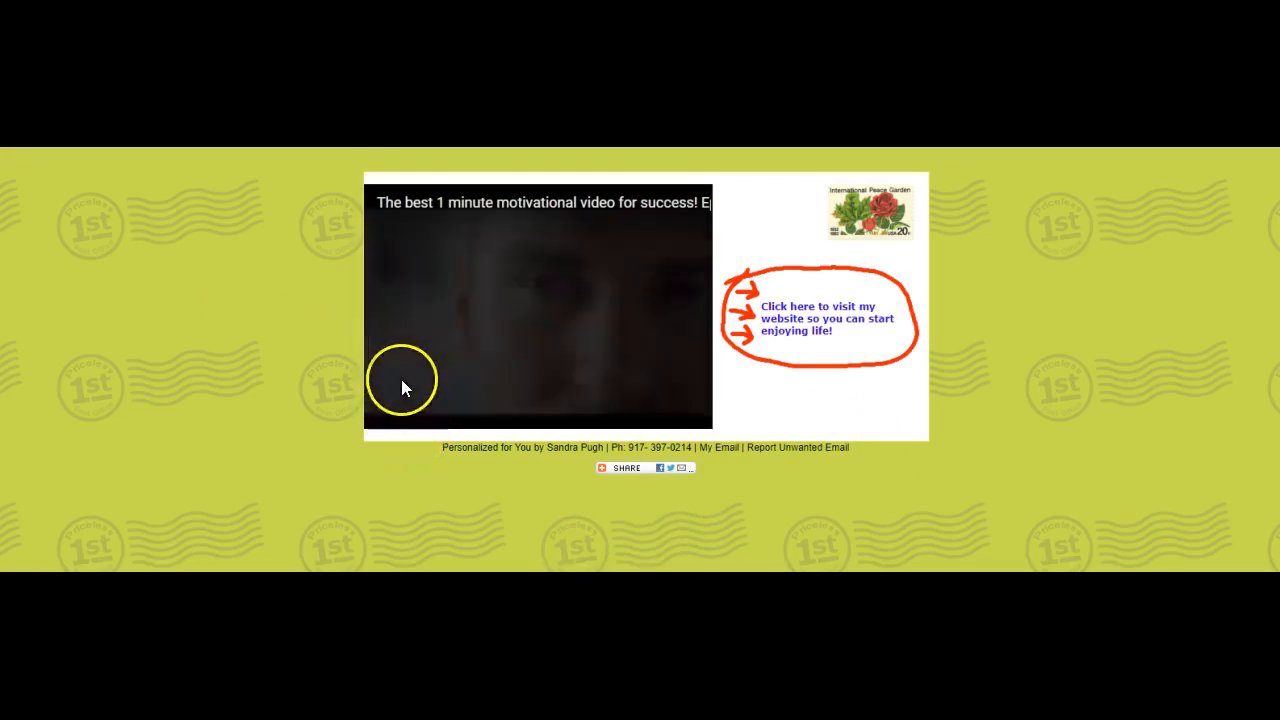
left_click(424, 362)
left_click(820, 318)
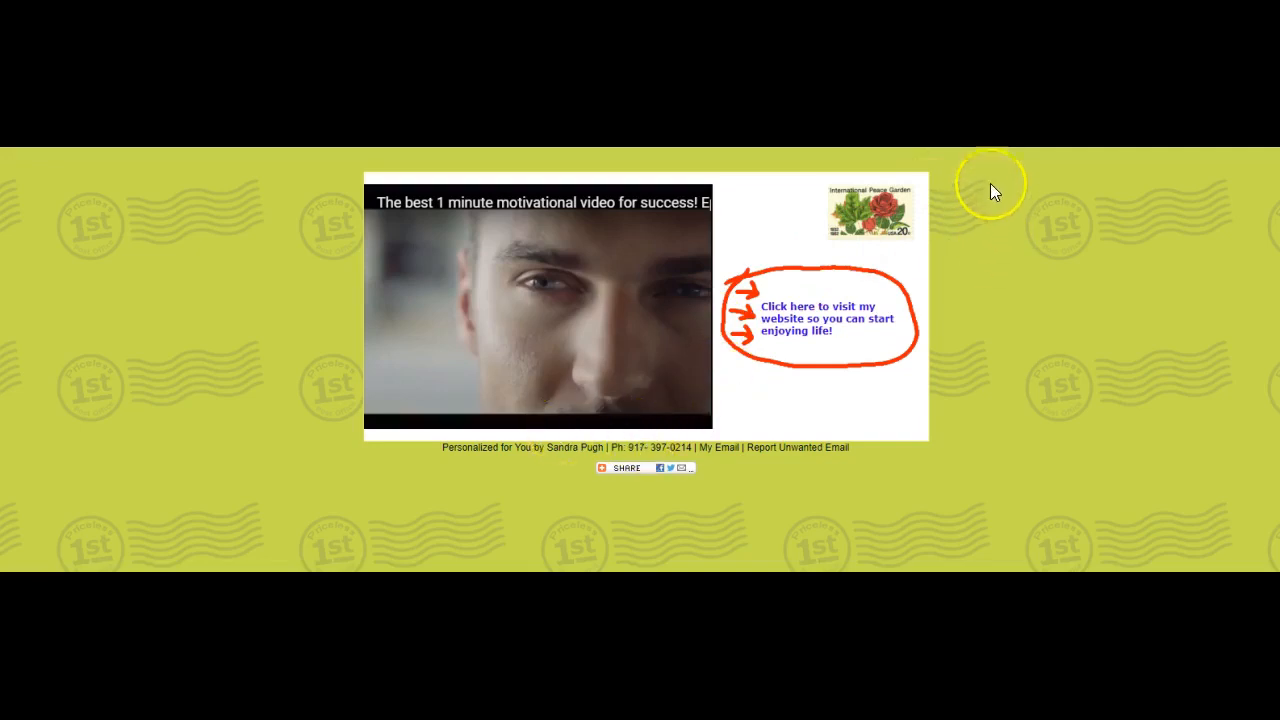
left_click(846, 317)
mouse_move(421, 473)
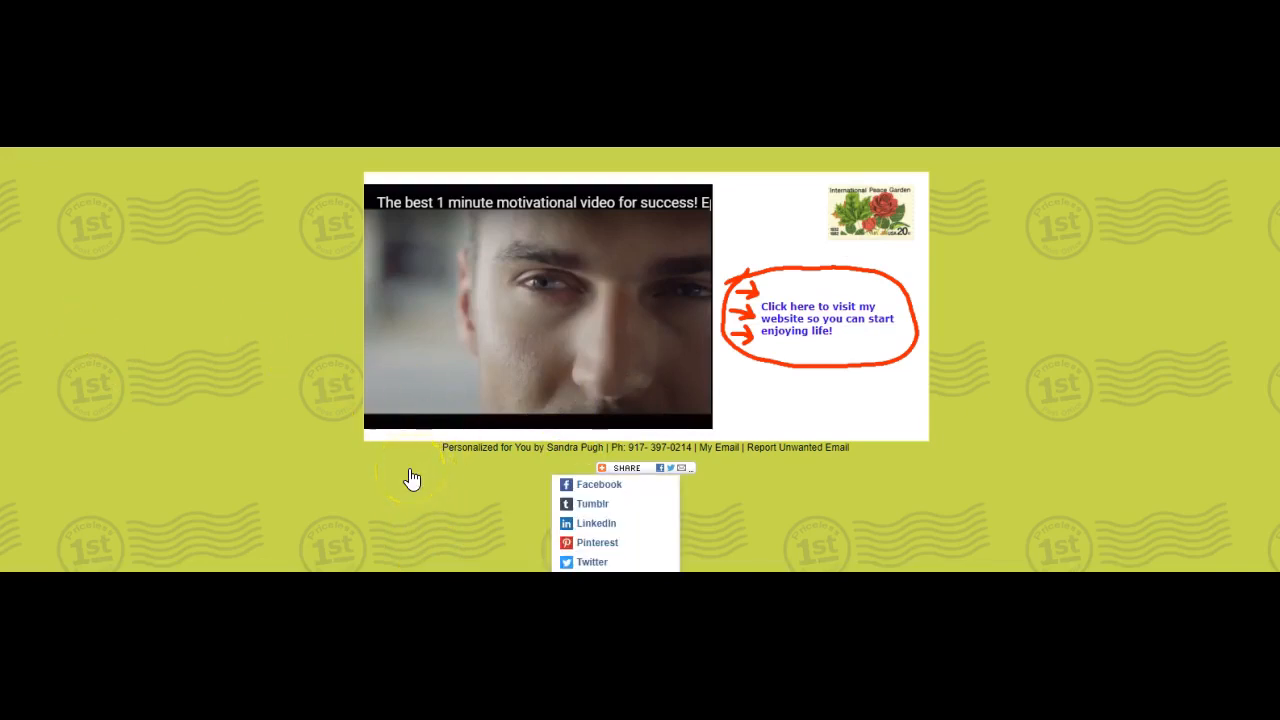